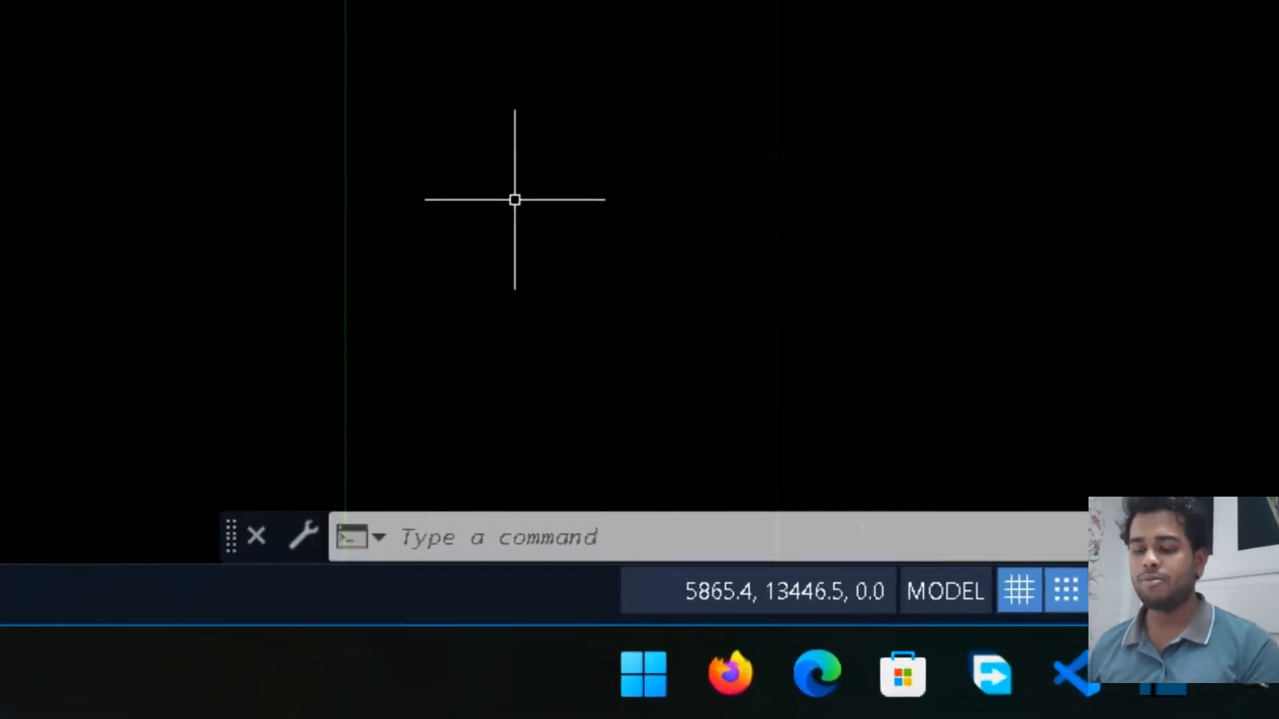
- Draw a single 100-unit line sloping down to the right
text(li)
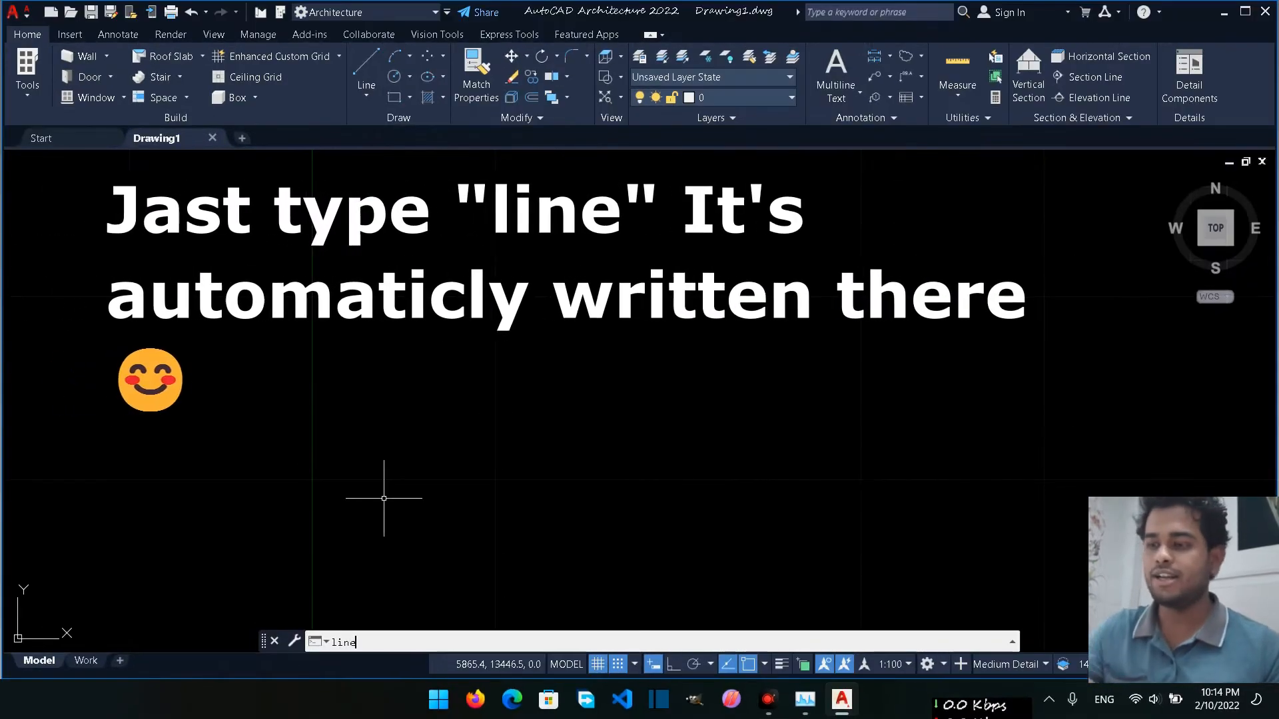
text(ne)
key(Return)
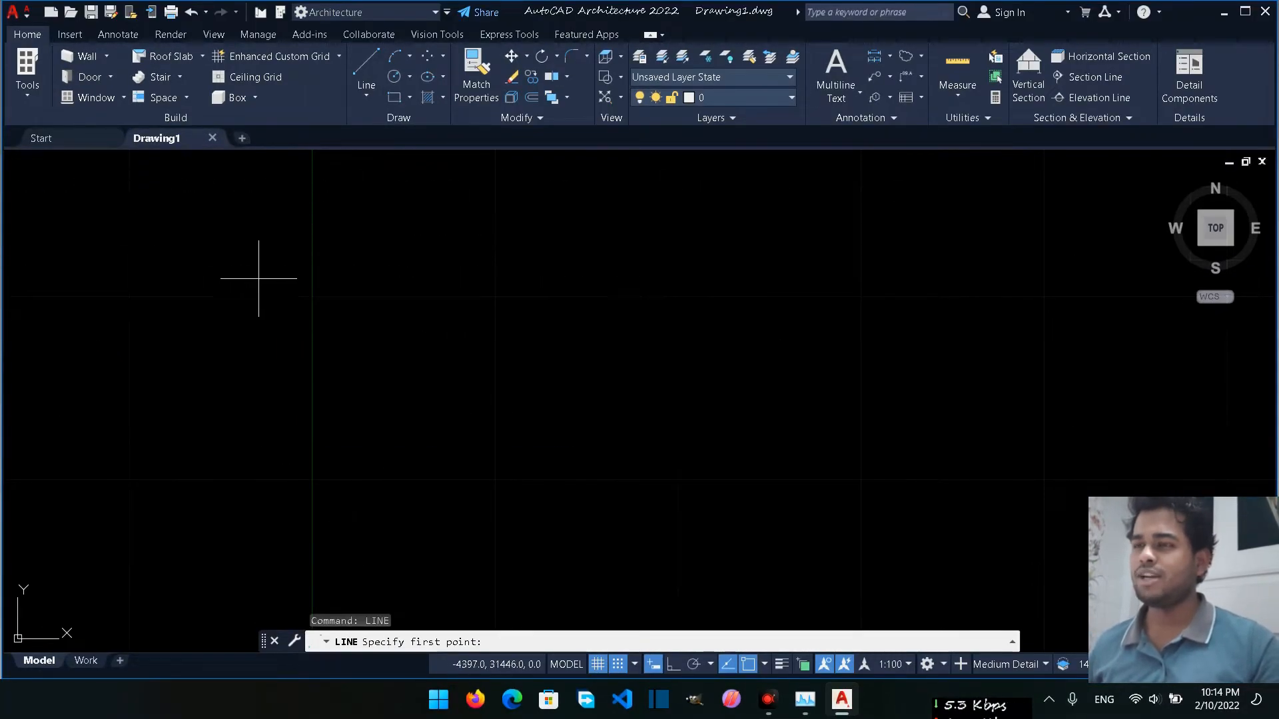
click(257, 273)
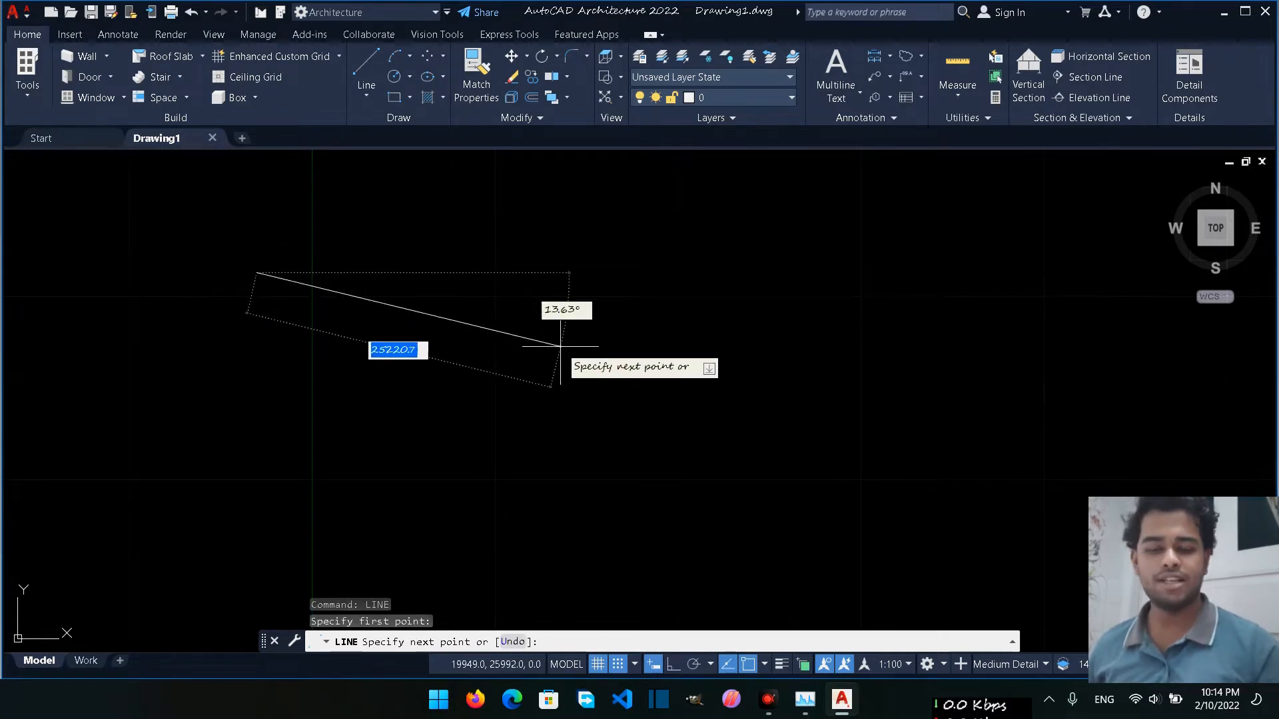
text(100)
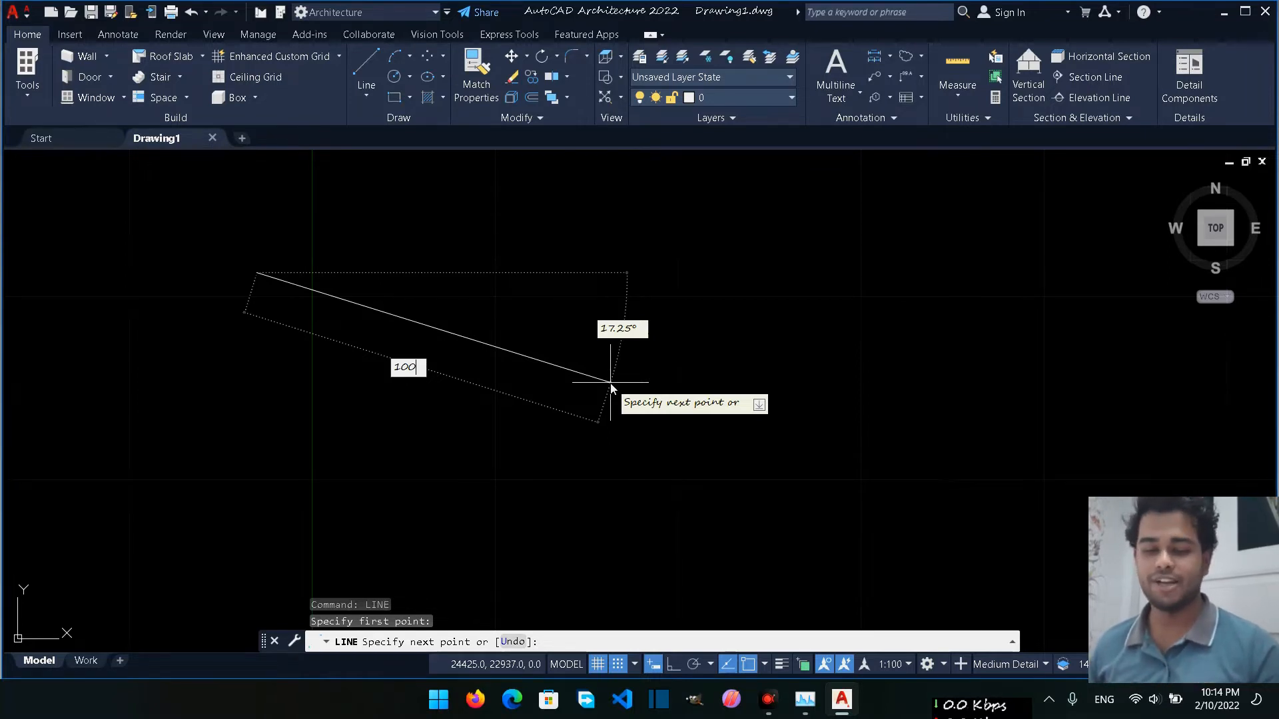
key(Return)
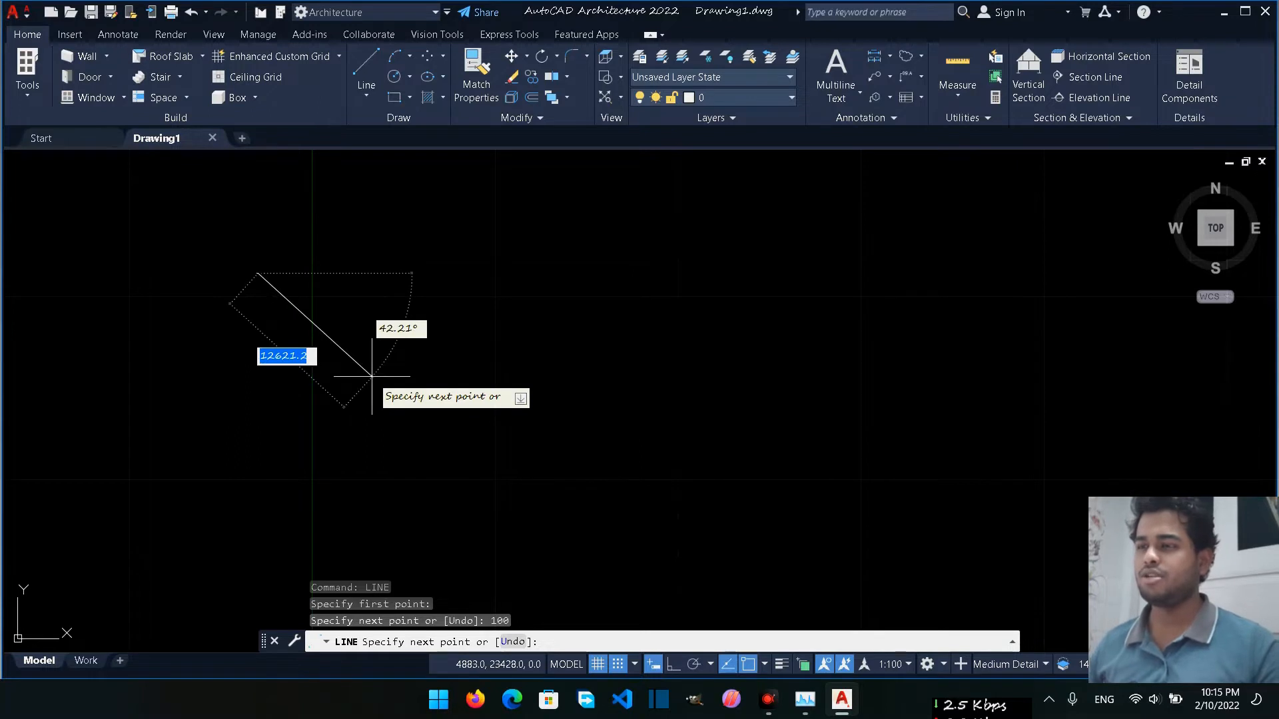
key(Escape)
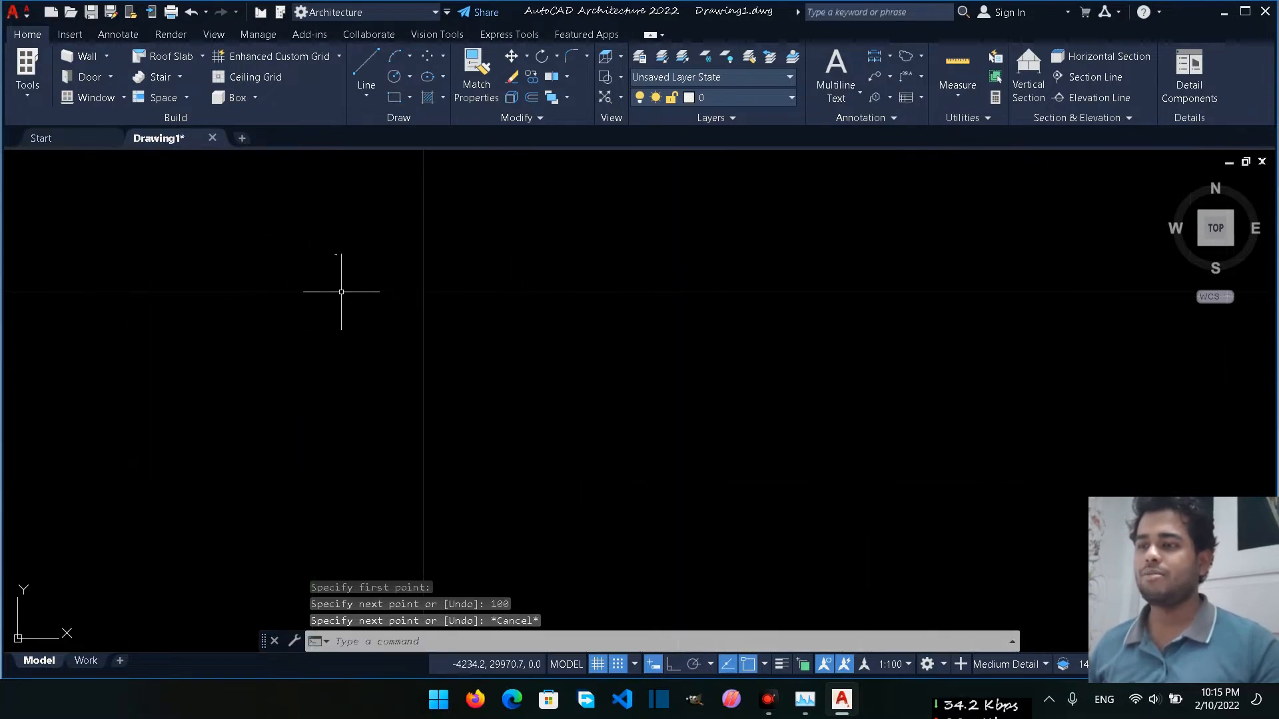
- Add an aligned dimension between the two endpoints of the sloping line, placed above it
scroll(352, 277, up, 5)
scroll(343, 500, up, 2)
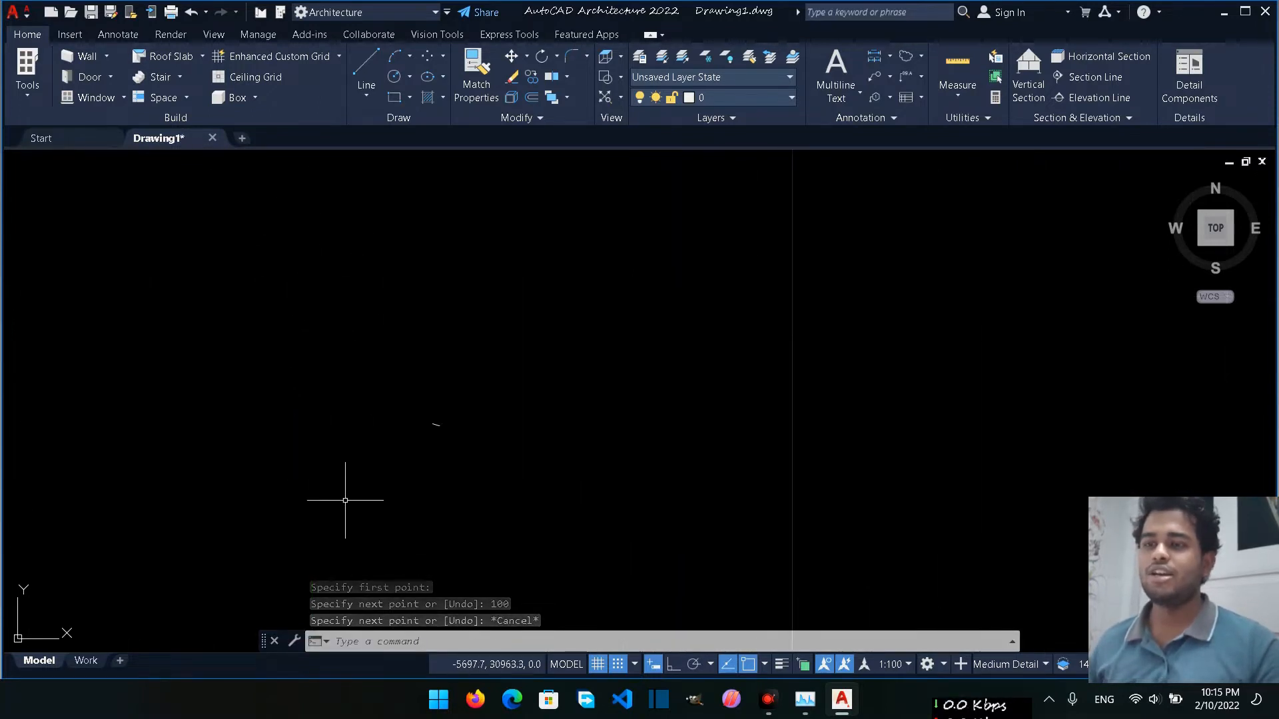
scroll(345, 499, up, 4)
scroll(508, 348, up, 3)
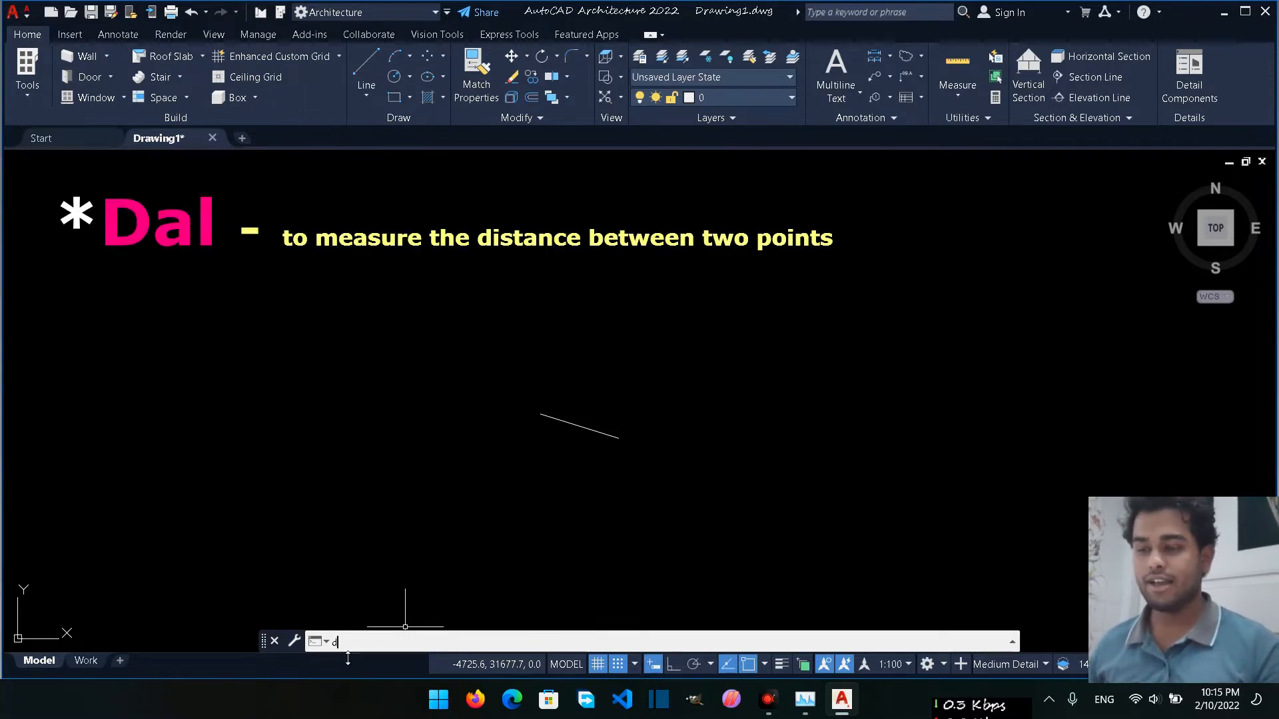
text(al)
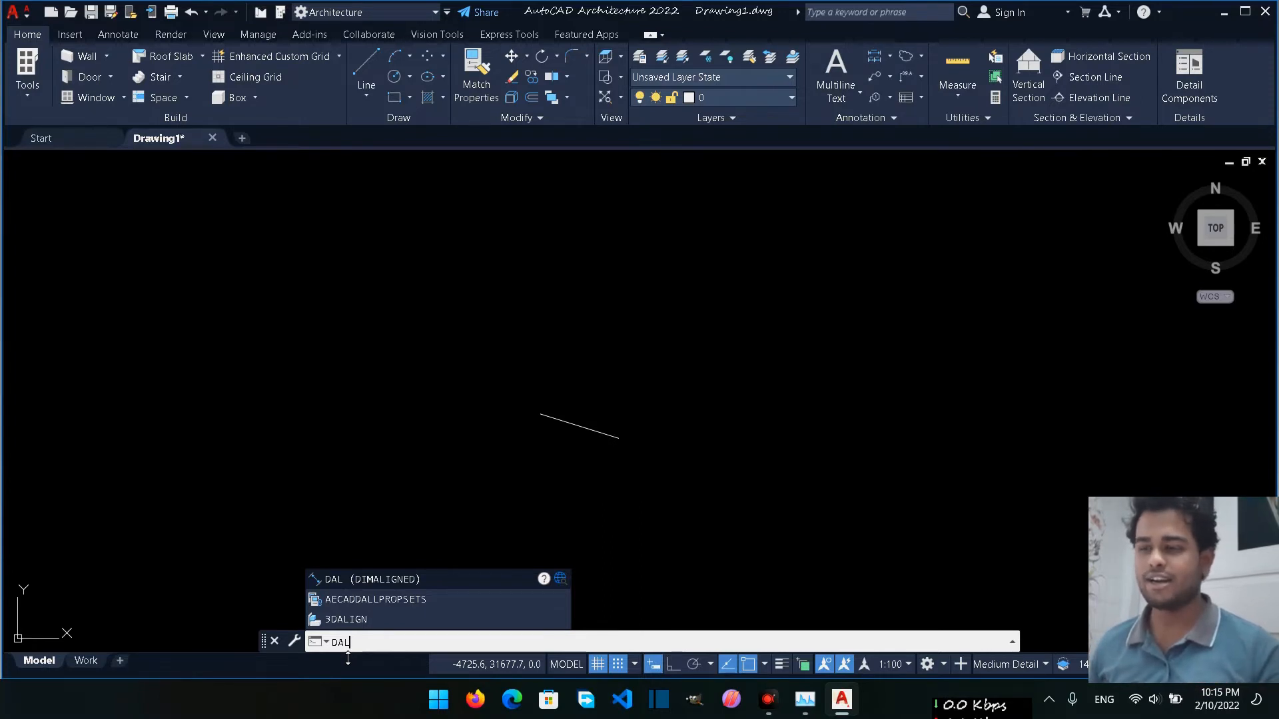
key(Return)
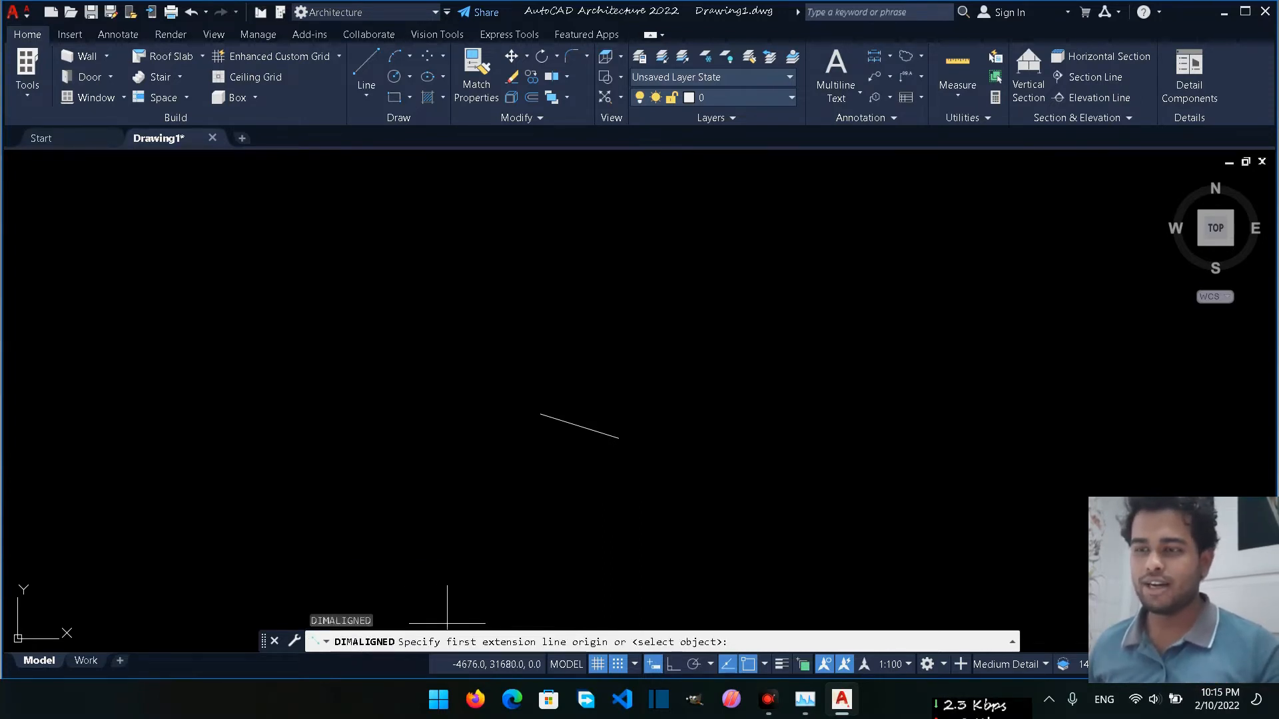
click(541, 413)
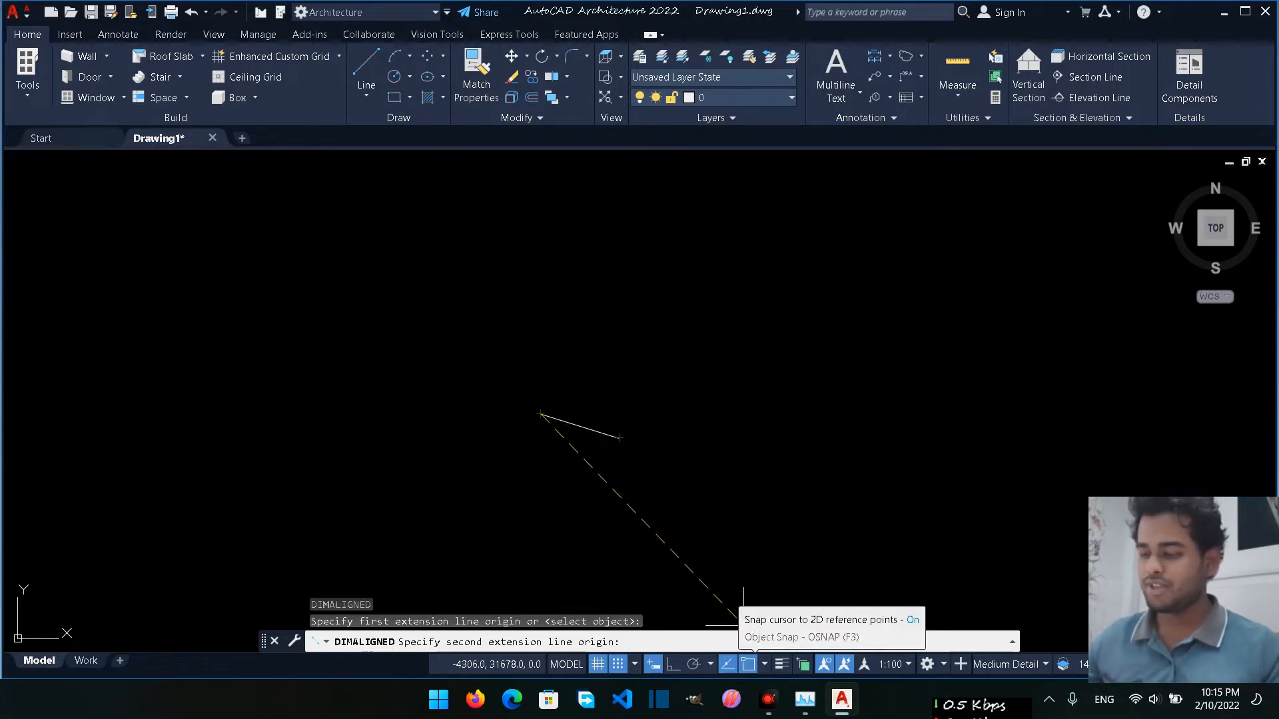
key(F8)
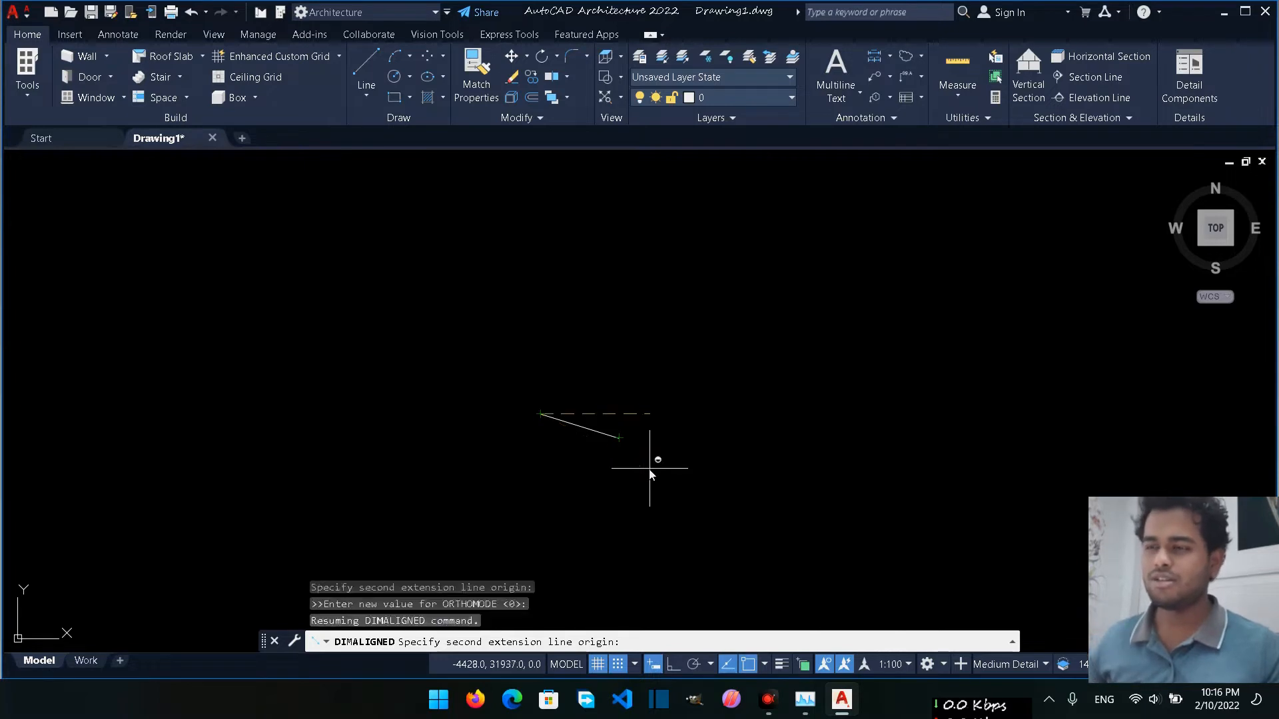
key(F2)
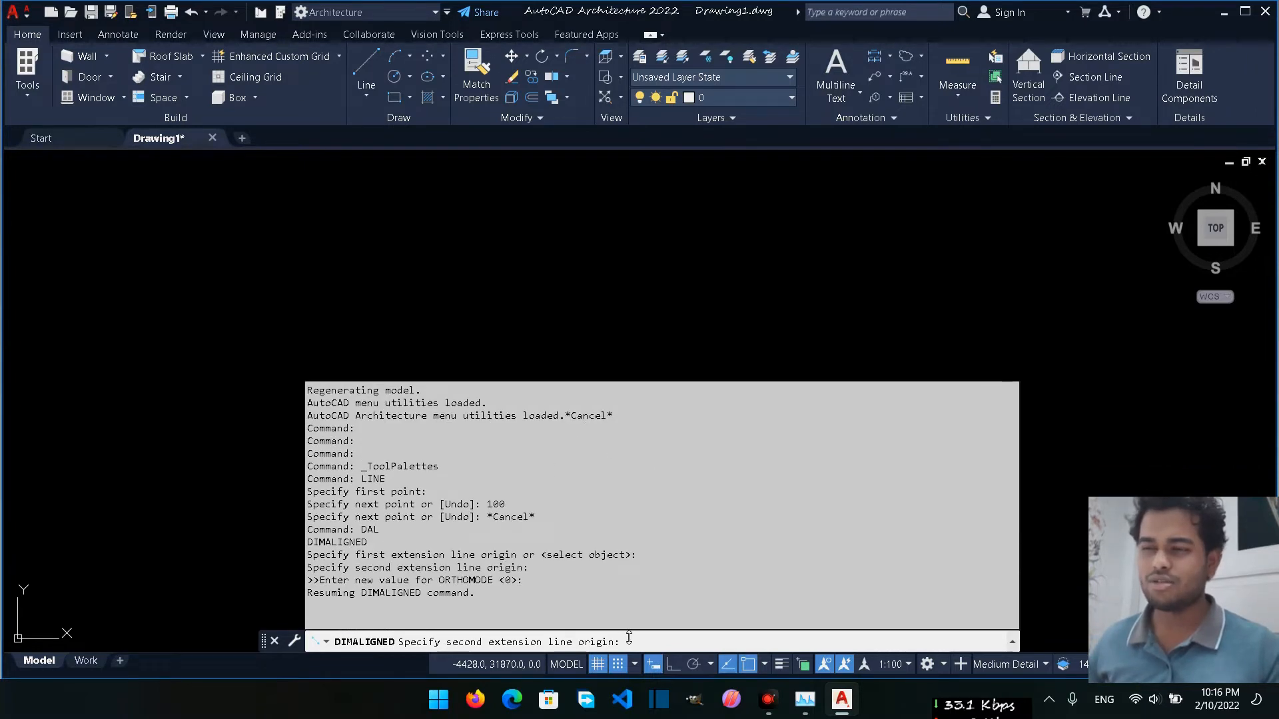
key(F2)
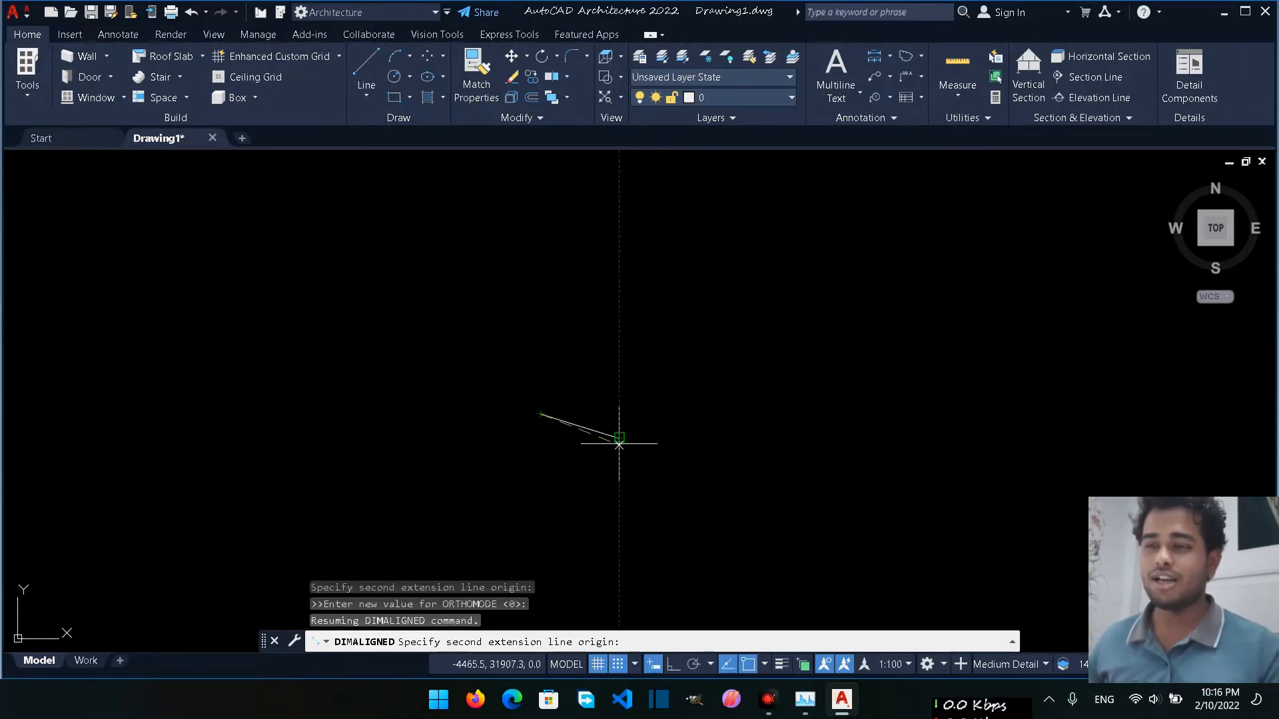
scroll(619, 438, up, 4)
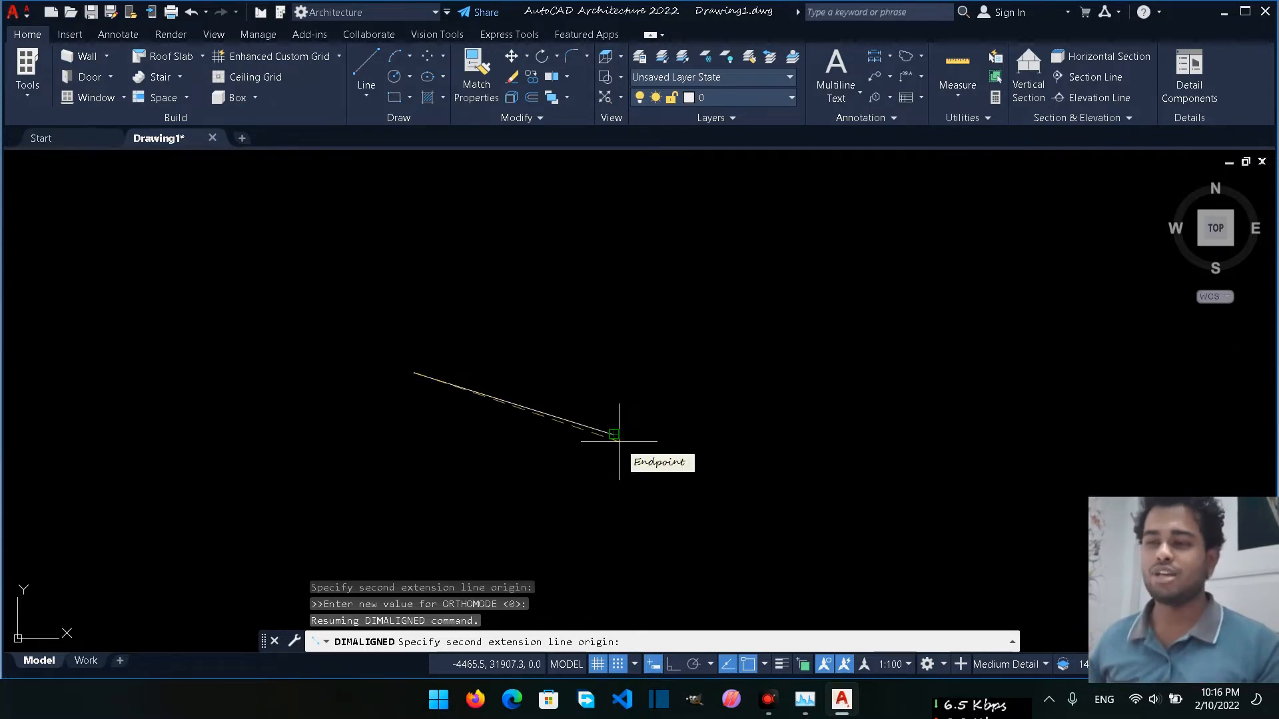
click(614, 435)
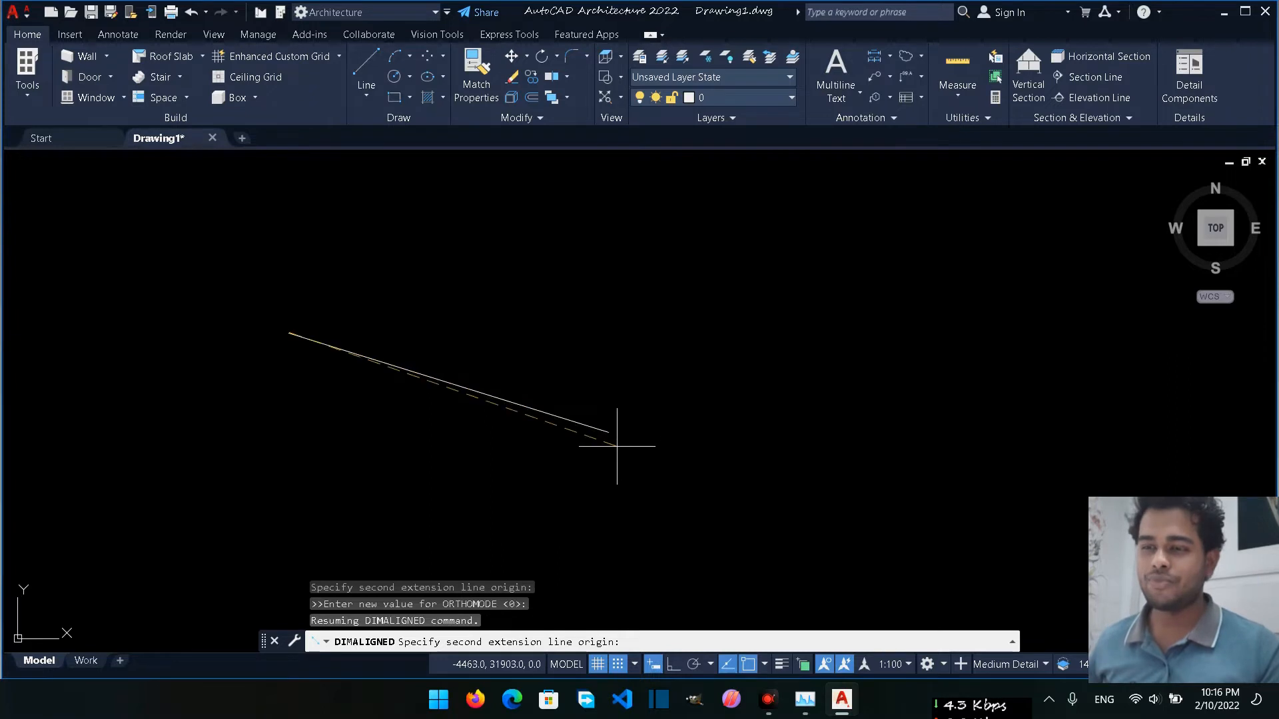
scroll(609, 432, down, 6)
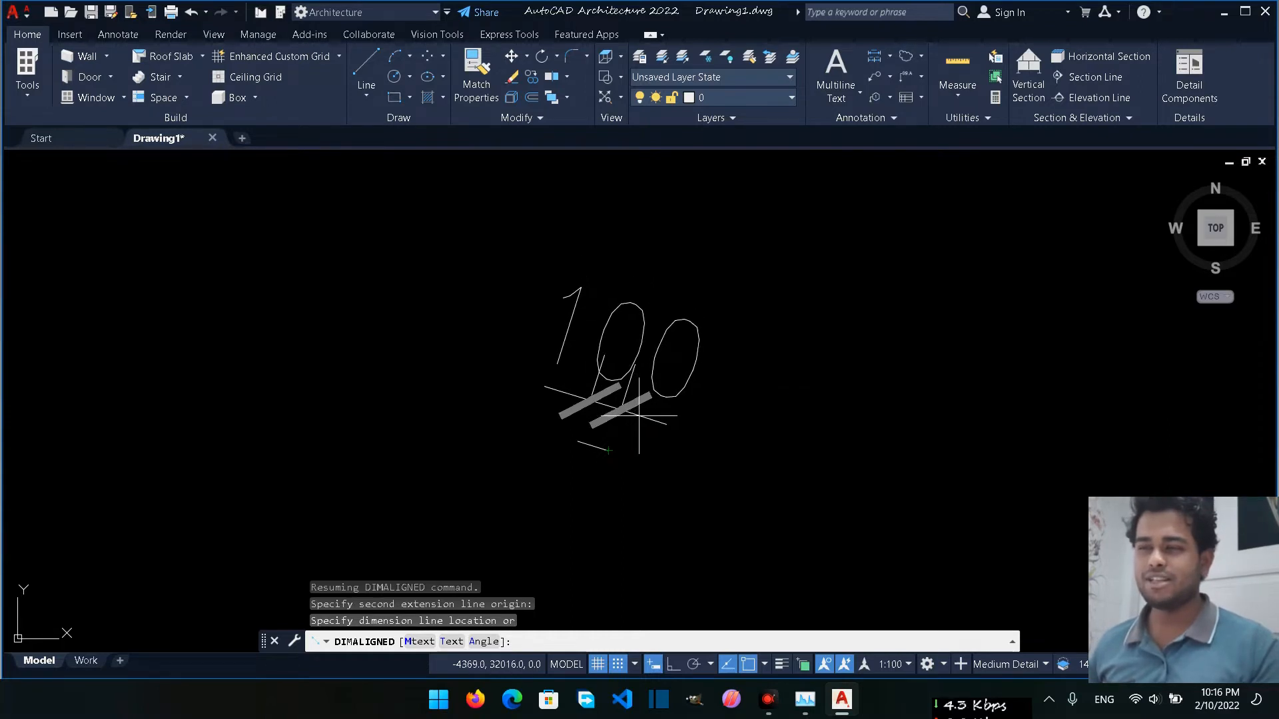
click(640, 409)
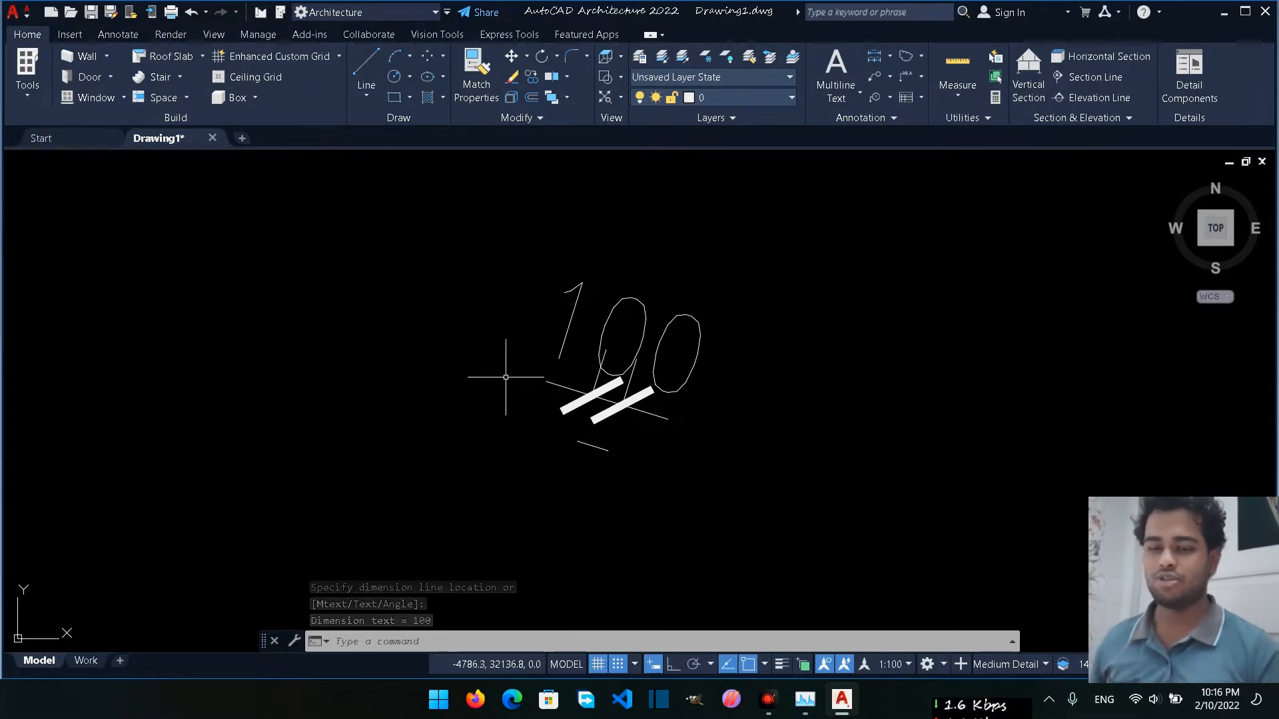
- Erase all objects in the drawing, including the line and its aligned dimension
key(ctrl+a)
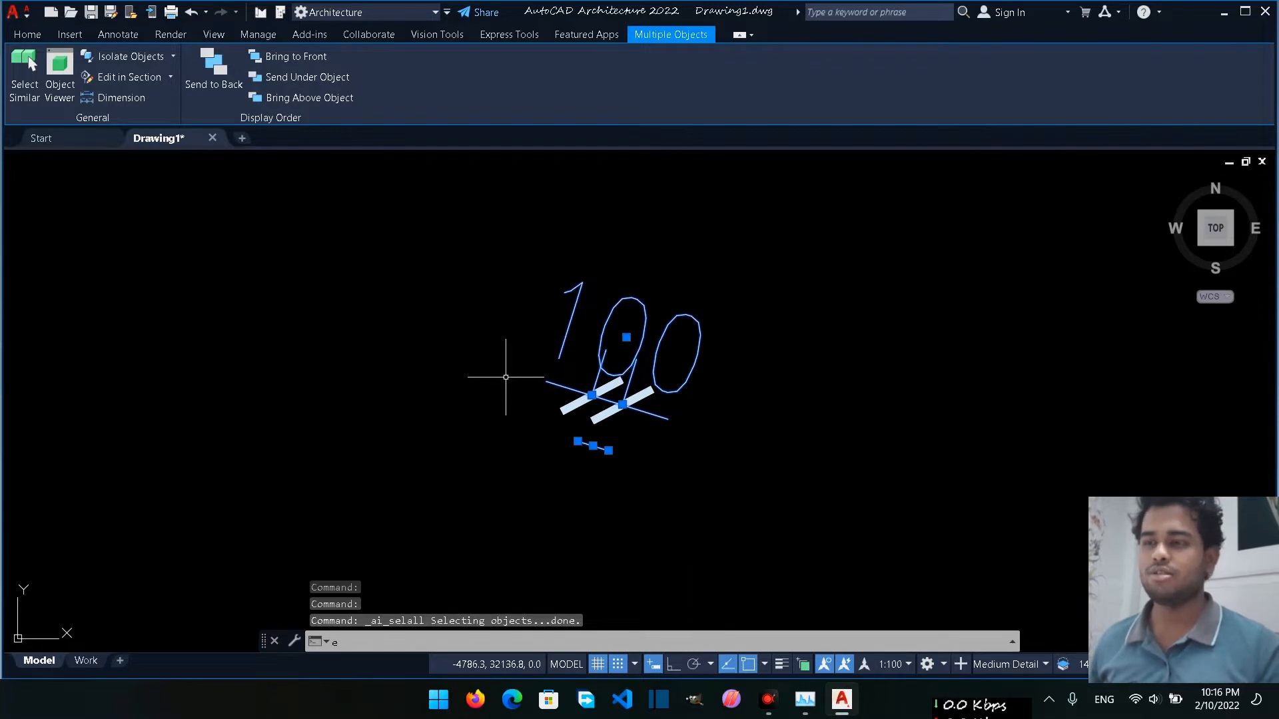
key(Return)
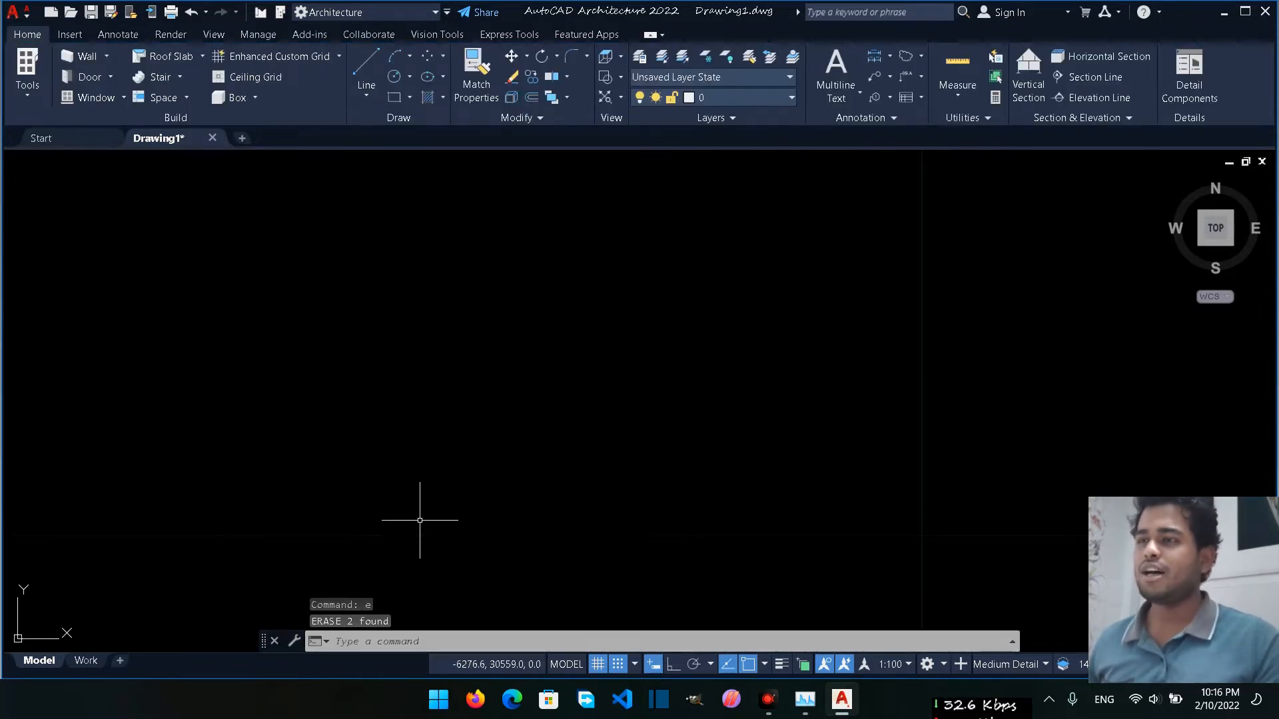
- Draw two connected line segments: 500 units almost horizontally to the right, followed by 1000 units rising steeply to the right
click(365, 69)
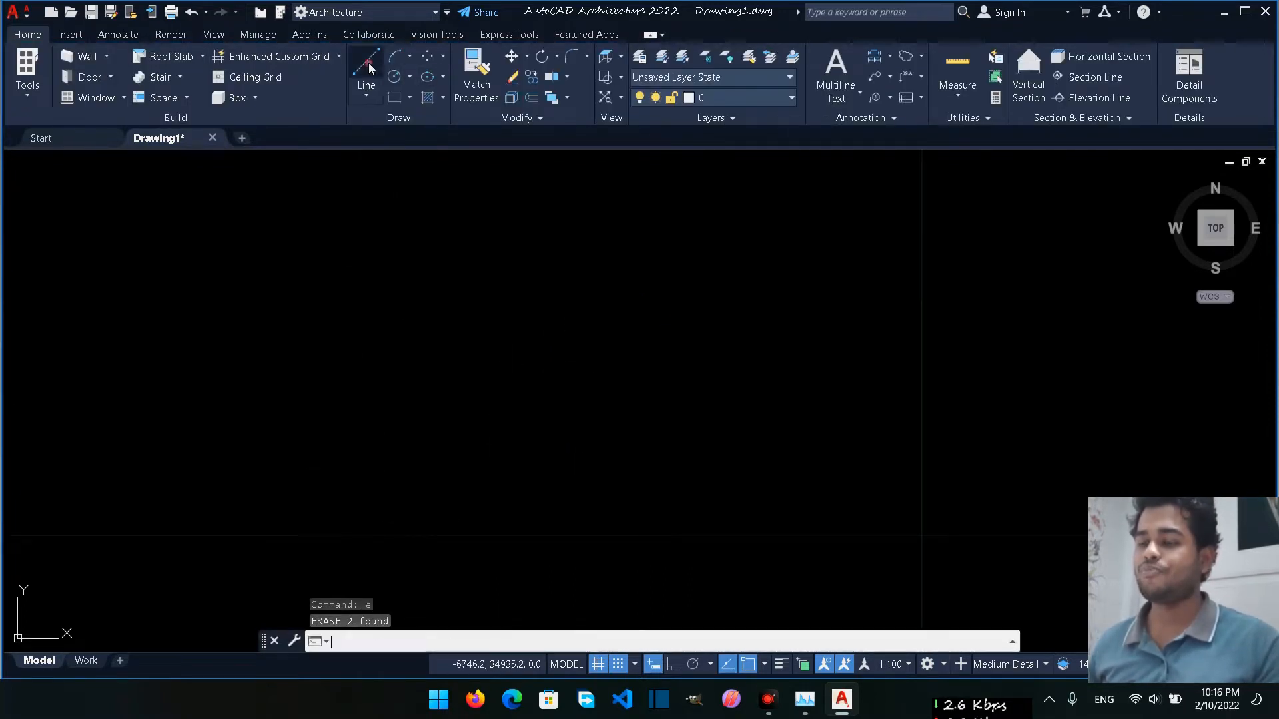
click(240, 390)
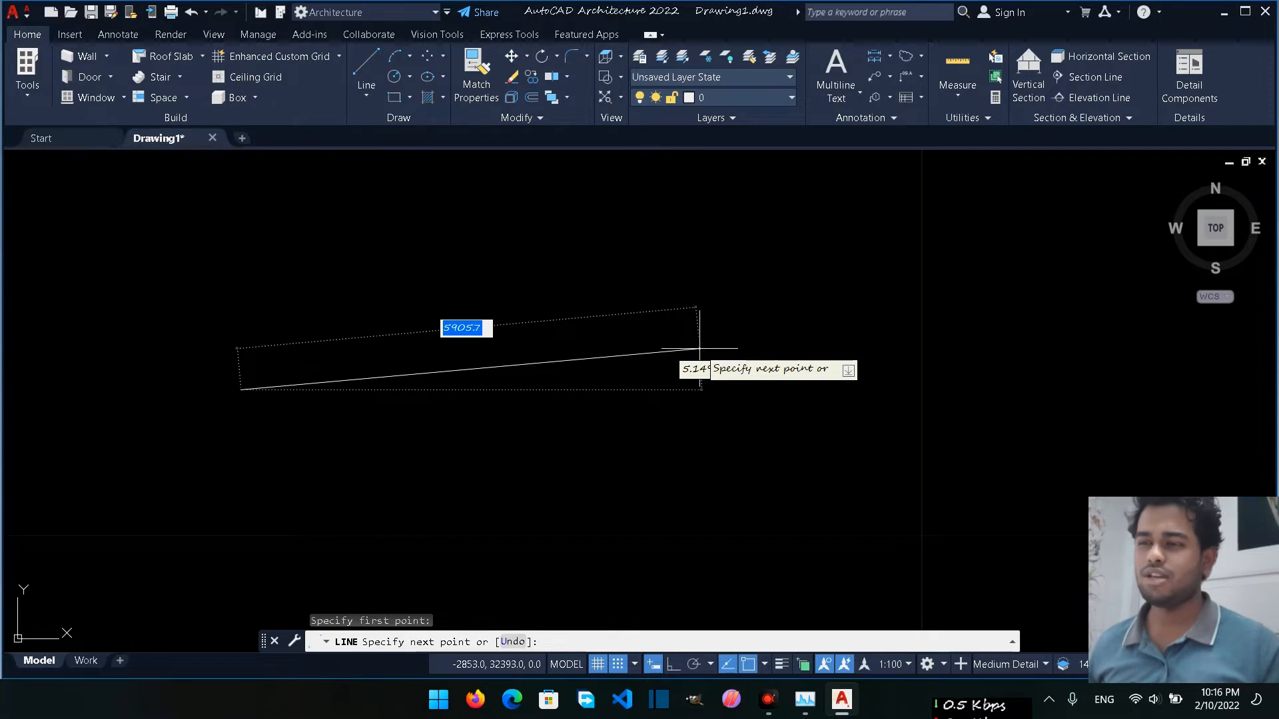
key(Return)
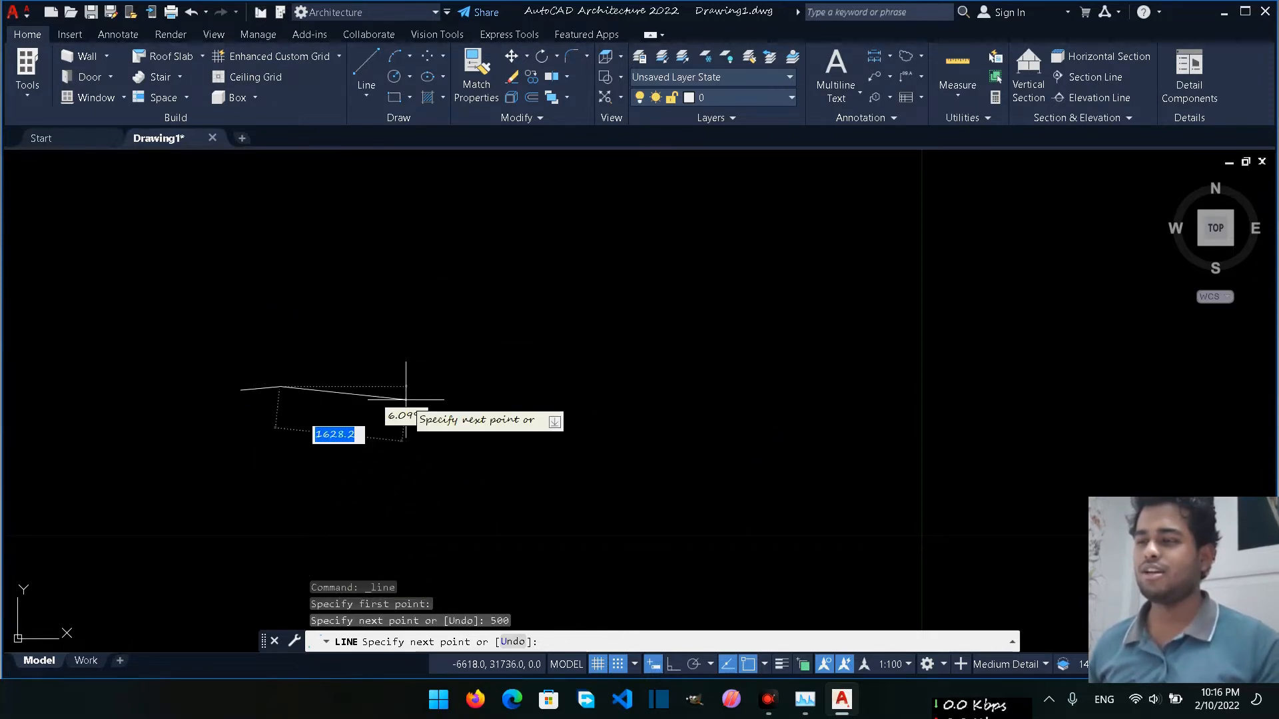
scroll(254, 354, up, 3)
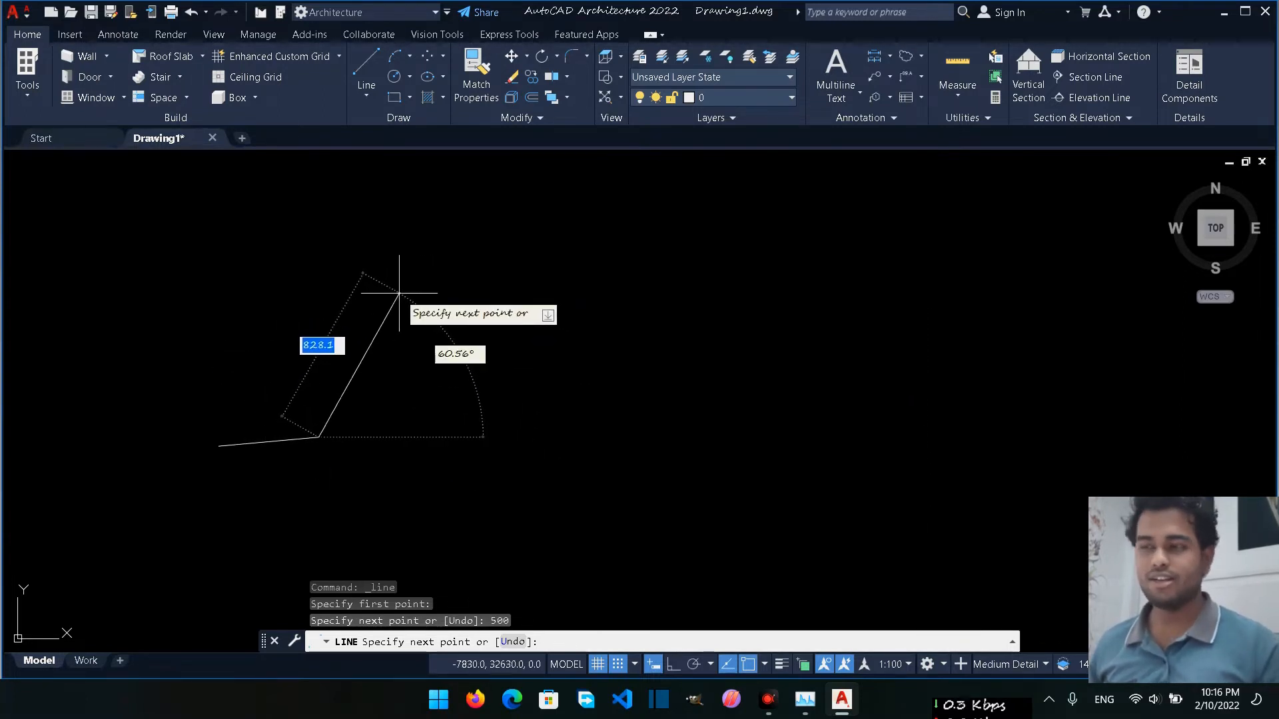
text(0)
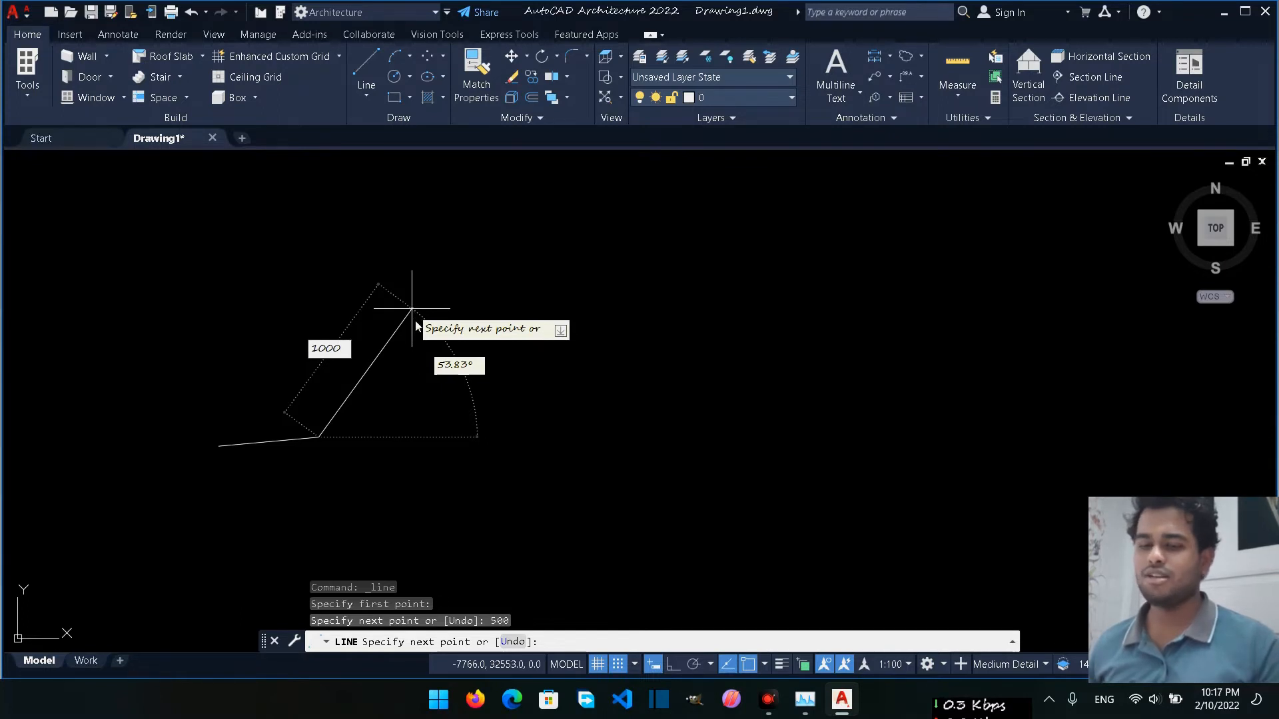
text(00)
key(Return)
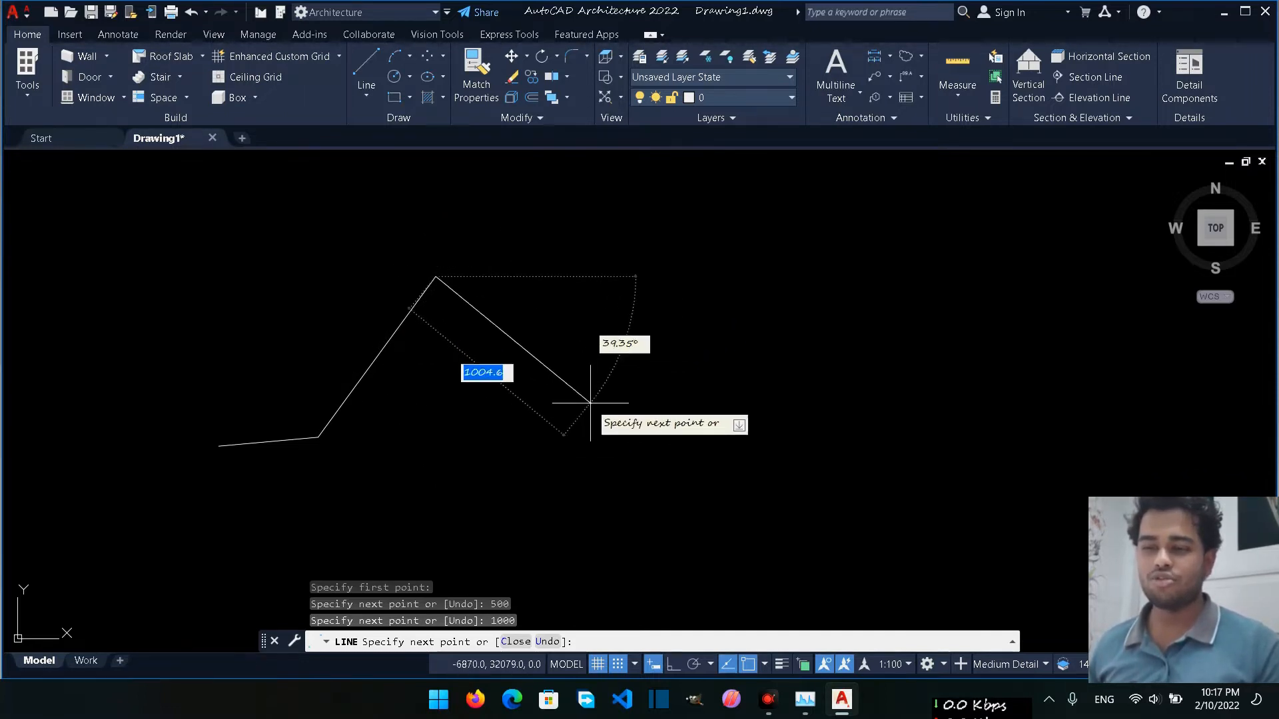
- Turn on Ortho mode and continue the line with a horizontal segment to the right
click(674, 666)
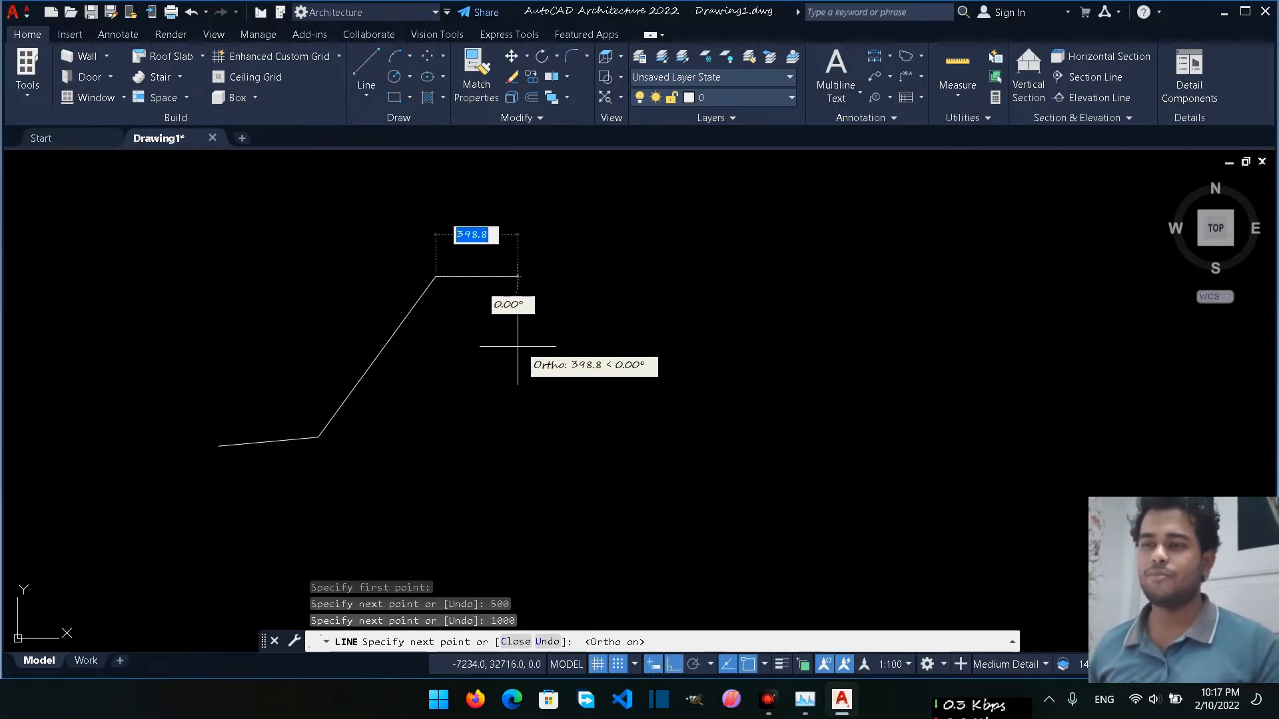
click(655, 280)
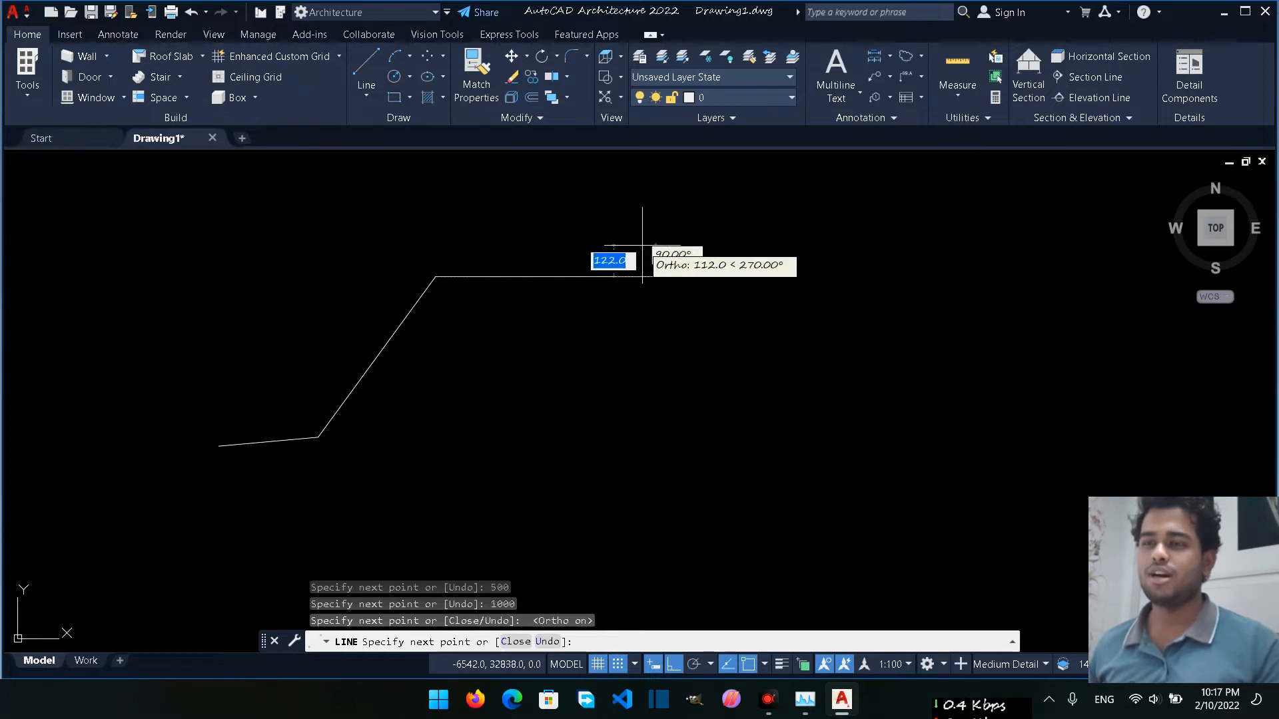
- Add a vertical segment upward and a long horizontal segment back to the left, and undo both segments
click(656, 195)
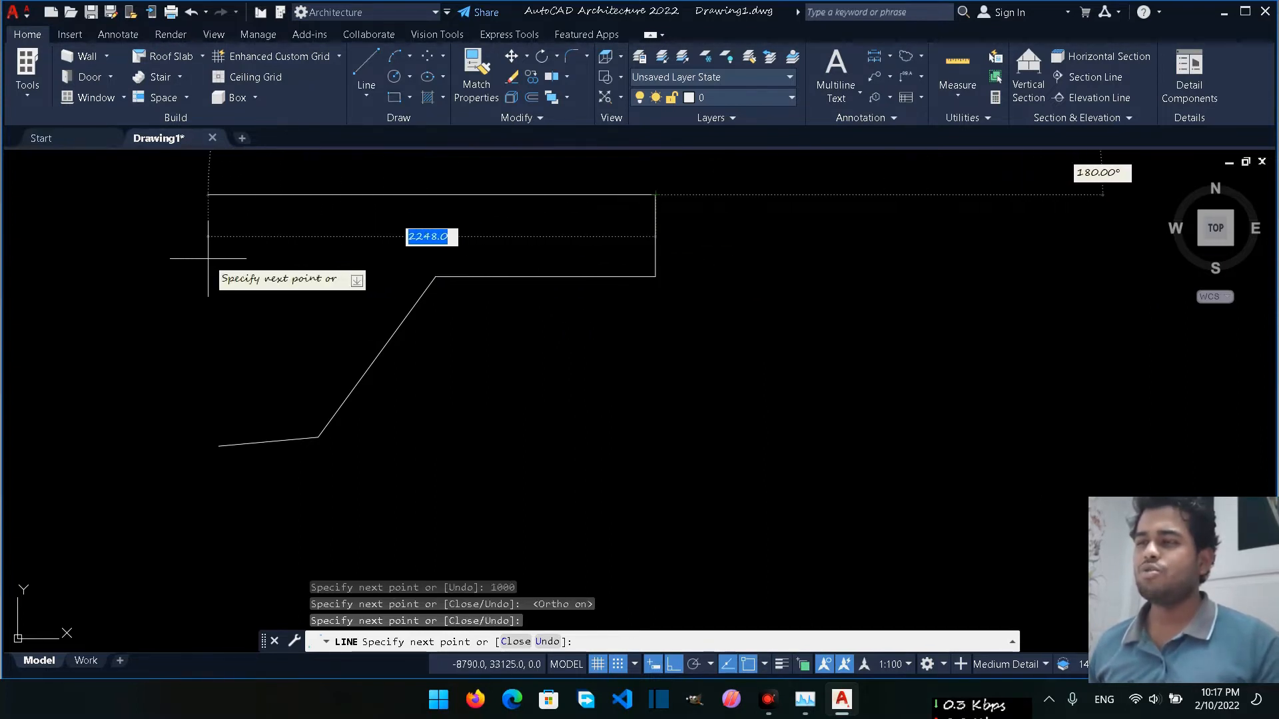
click(238, 261)
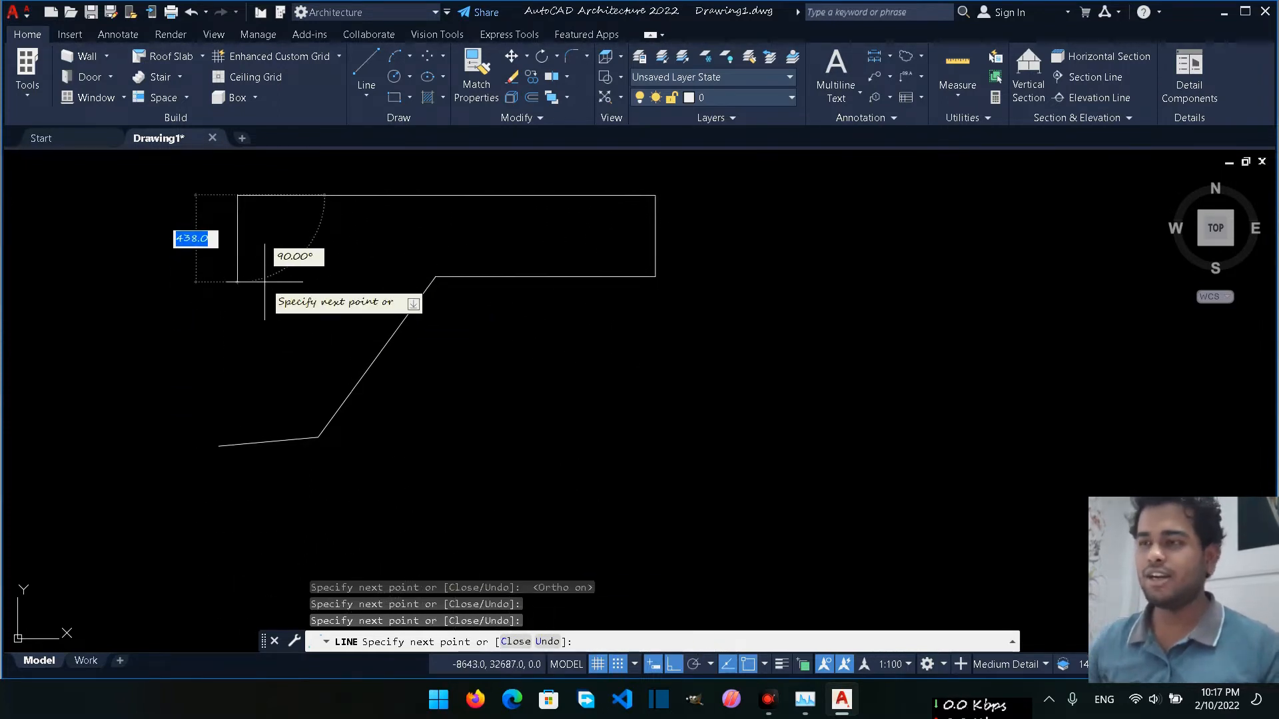
text(u)
key(Return)
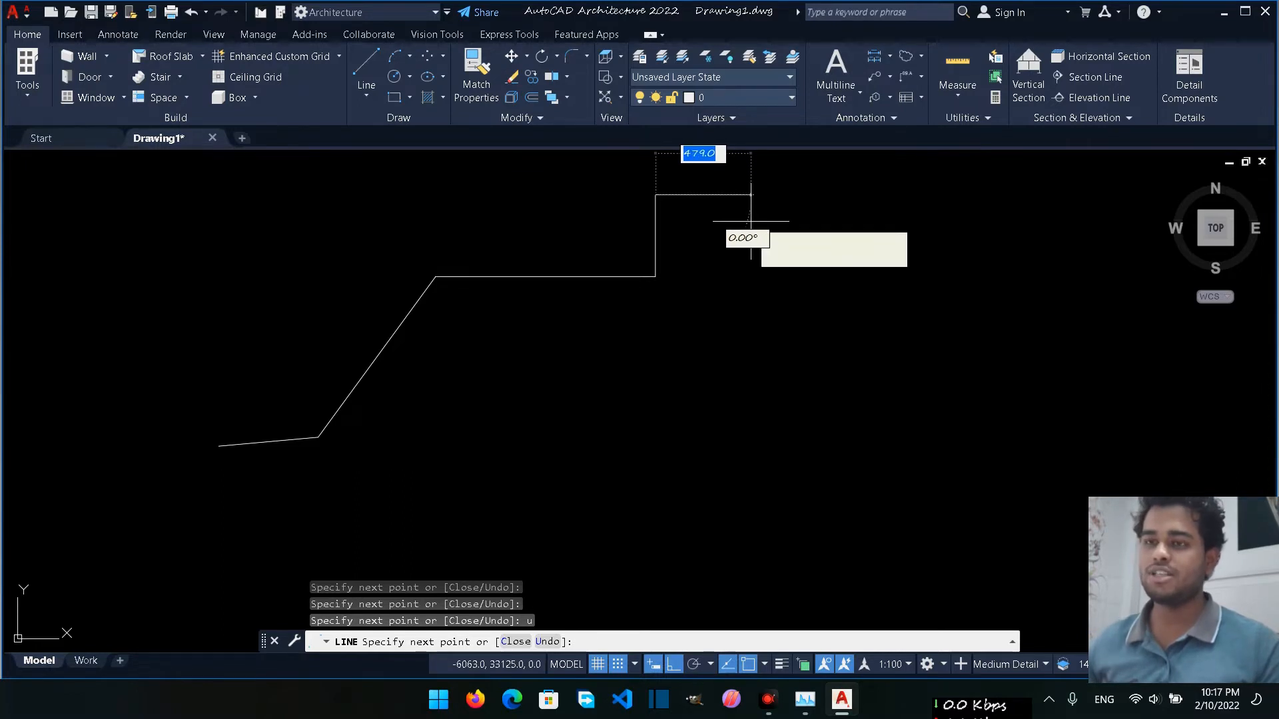
key(ctrl+z)
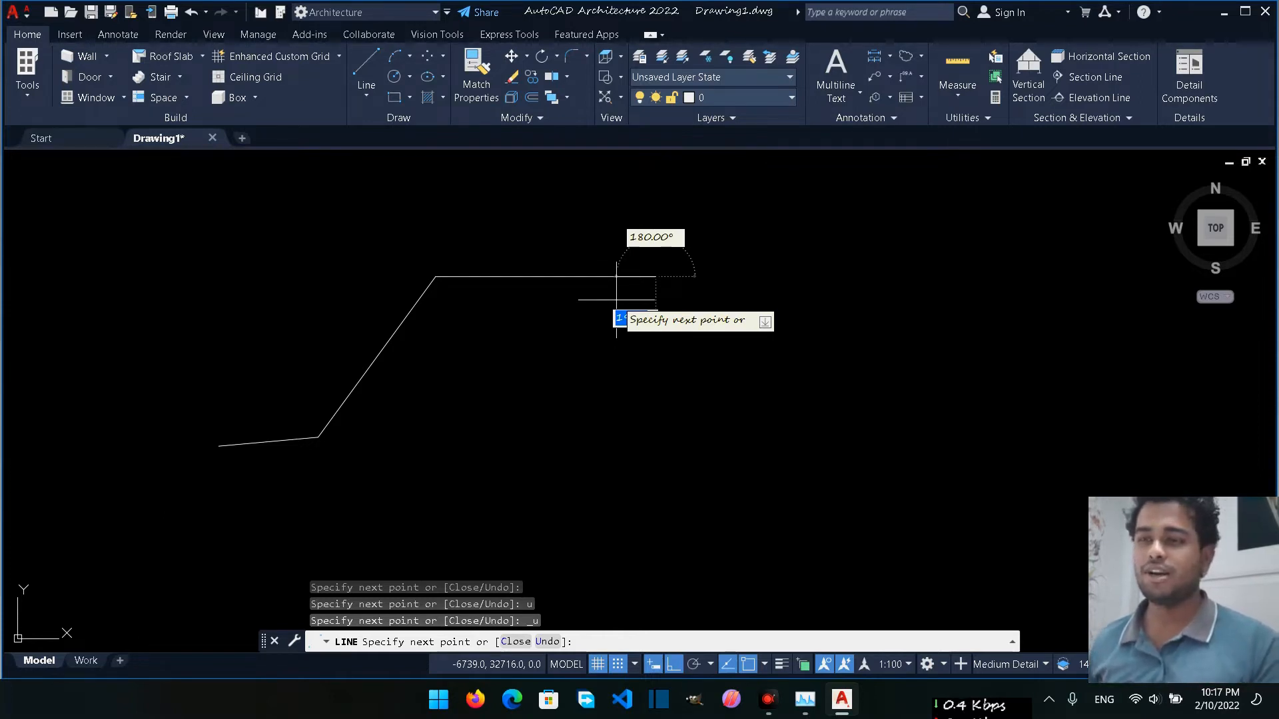
- Add a short vertical segment upward and a long horizontal segment to the left, and close the outline to its starting point
click(656, 215)
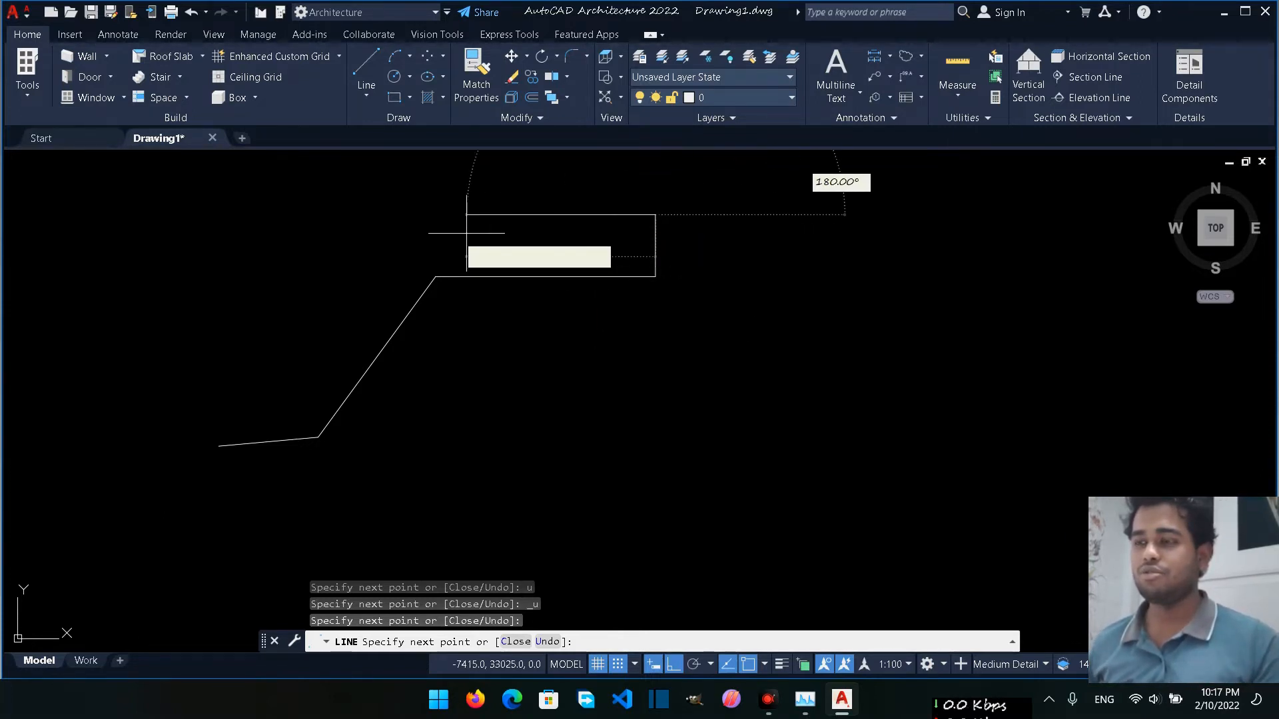
click(305, 214)
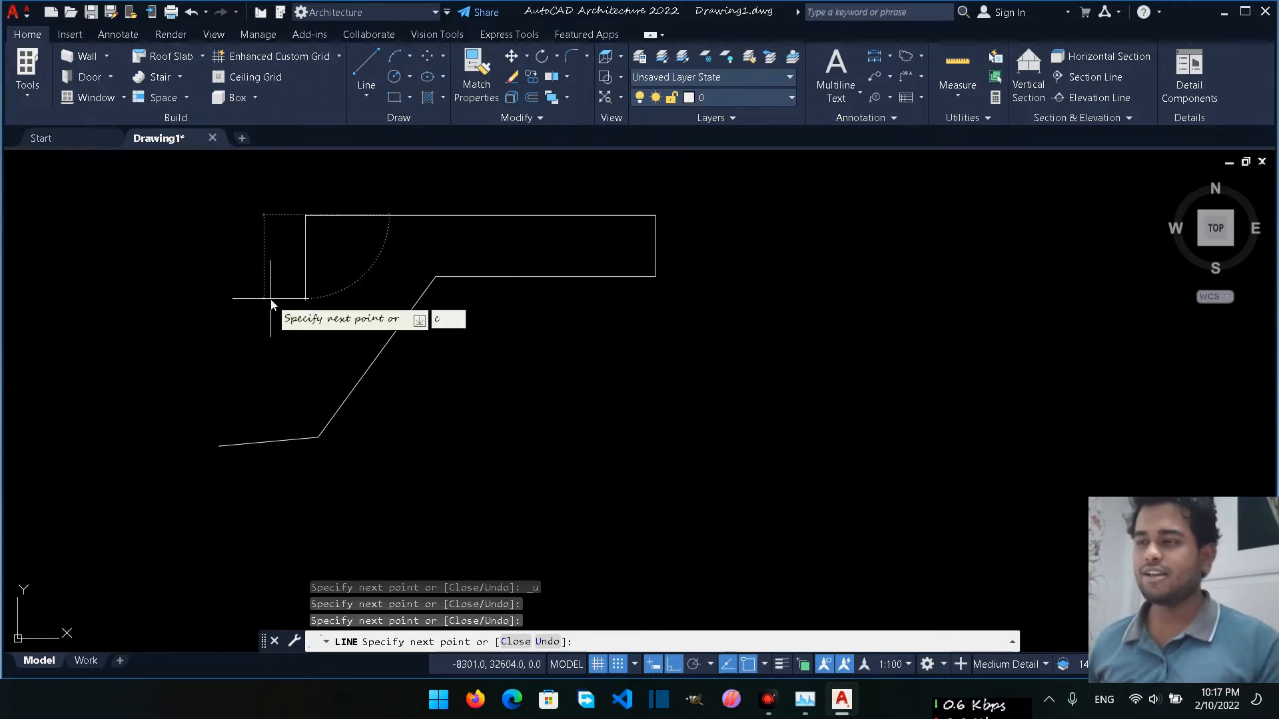
key(Return)
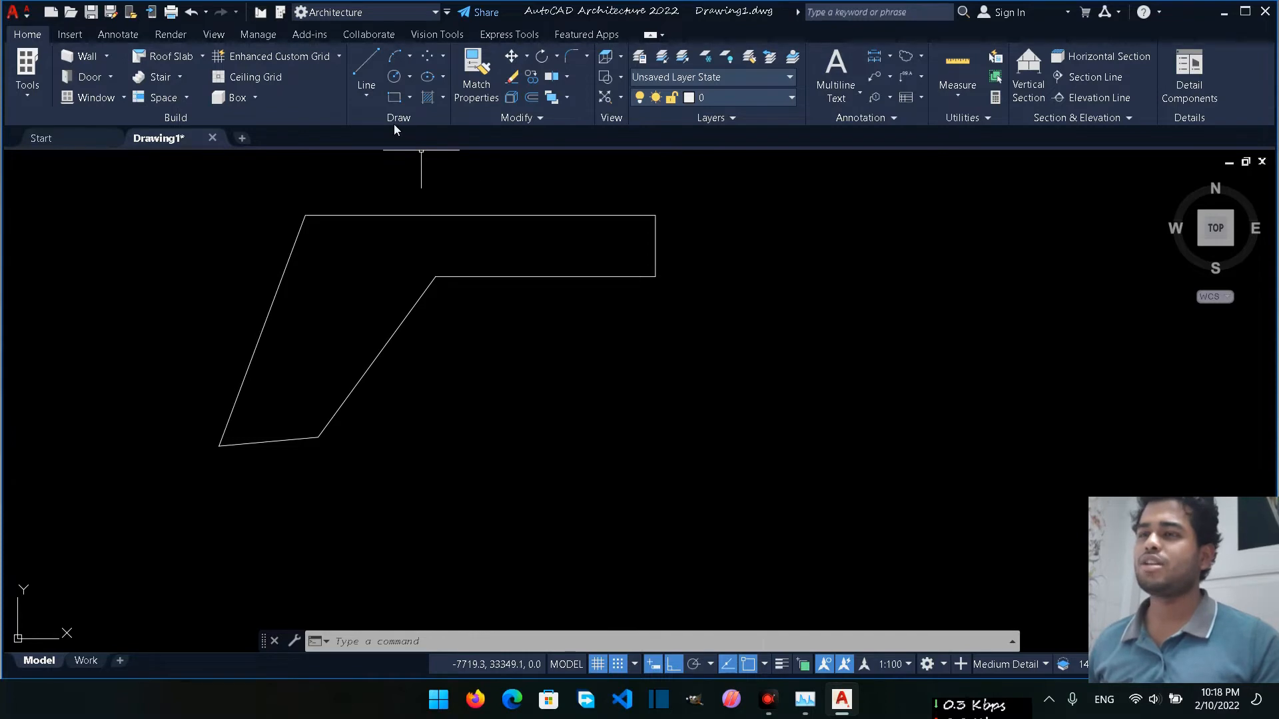
- Add an aligned dimension from the outline's upper-left corner to its inner corner, with the dimension line across the slanted leg
click(360, 67)
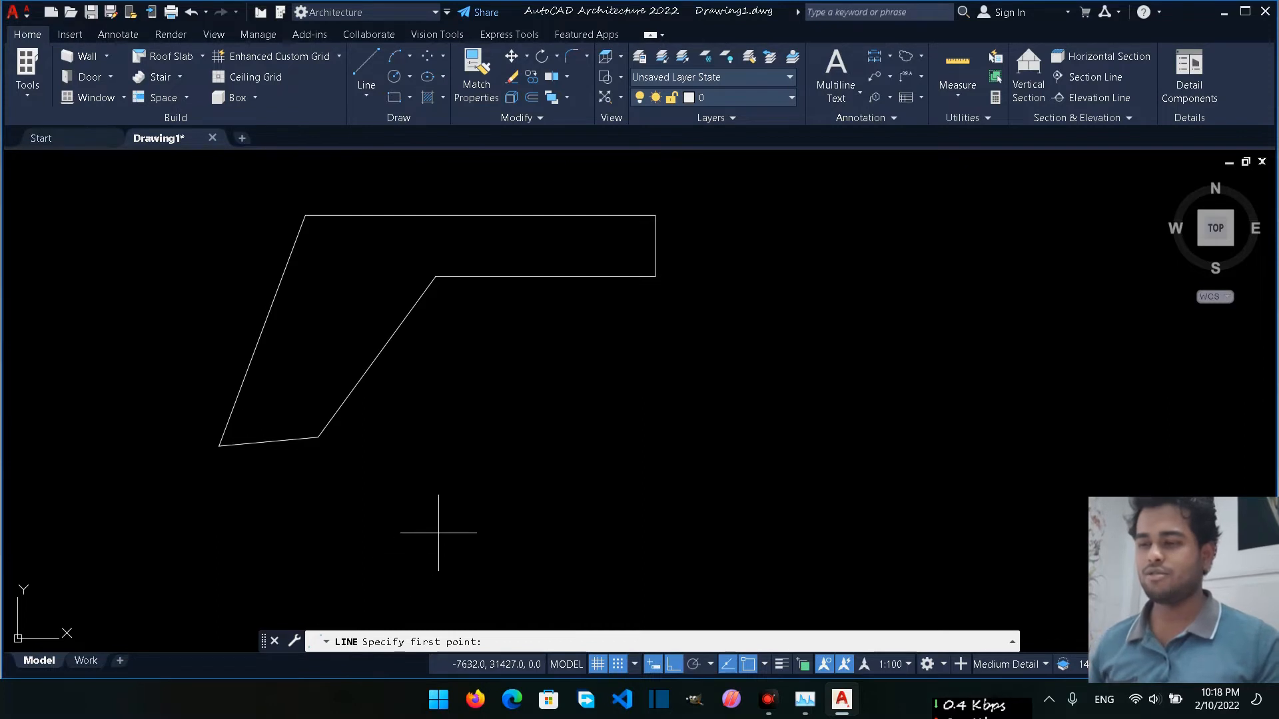
key(Escape)
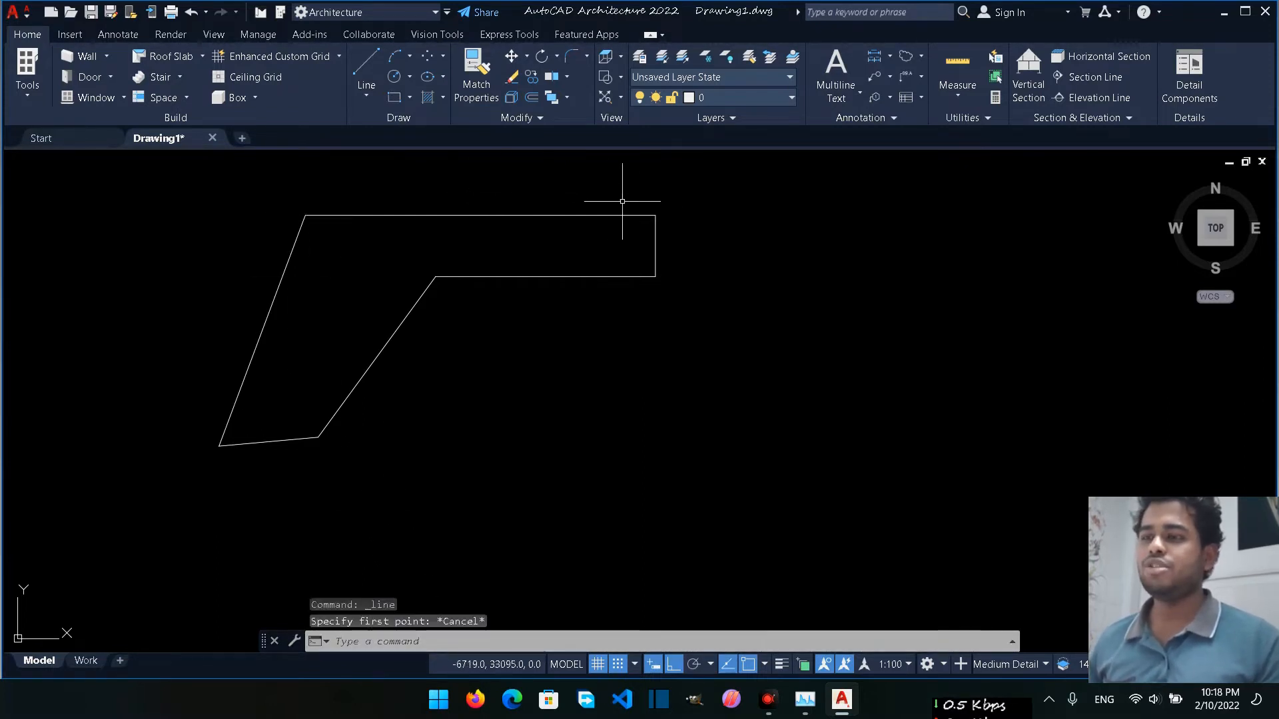
scroll(326, 221, up, 2)
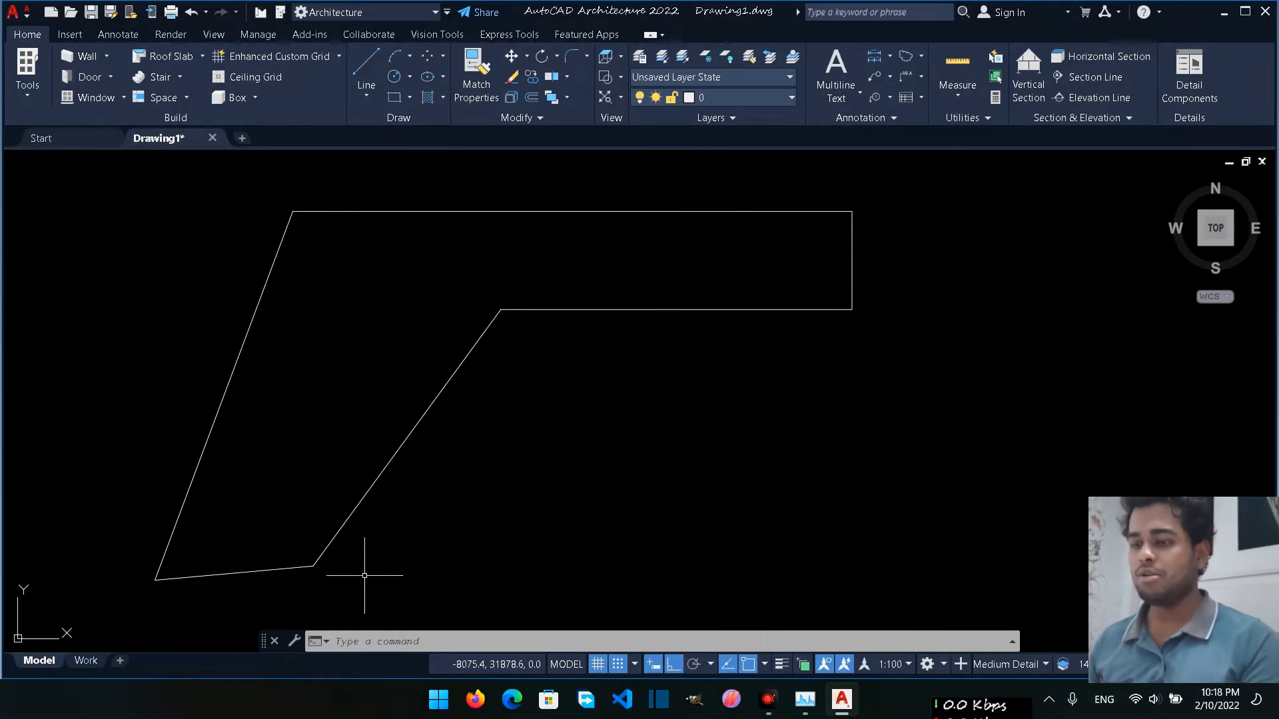
text(DAL)
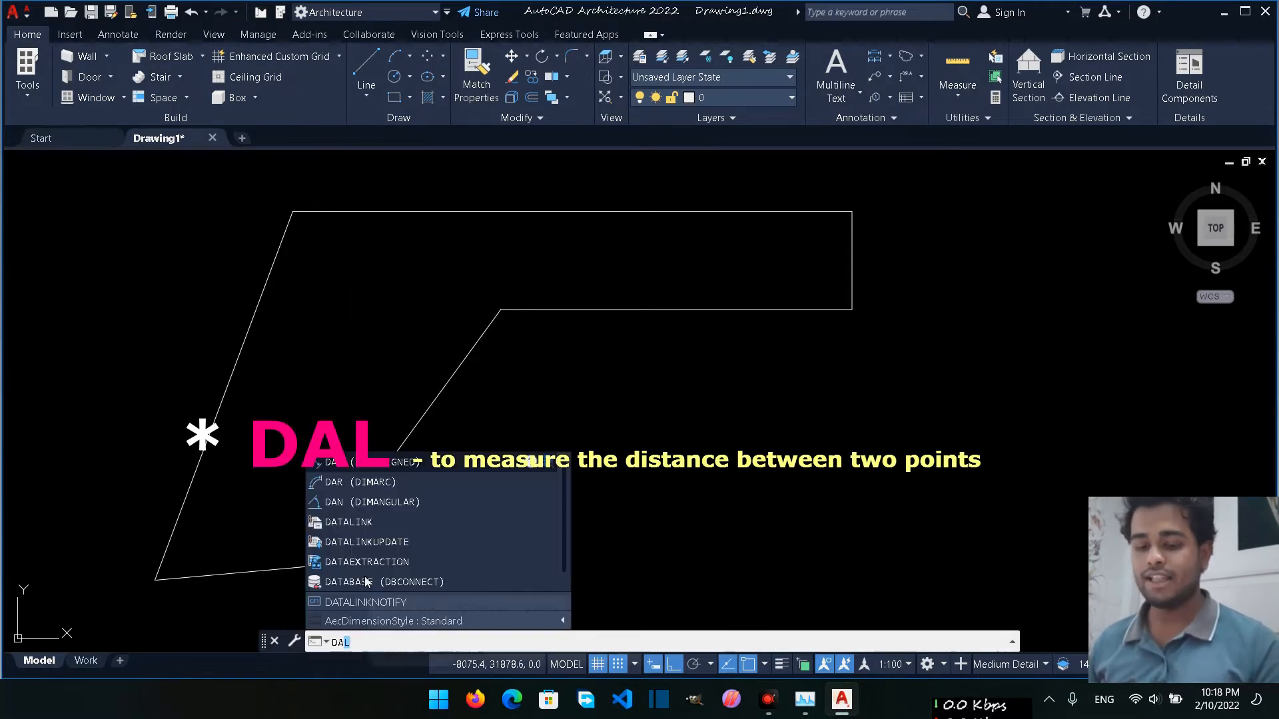
key(Return)
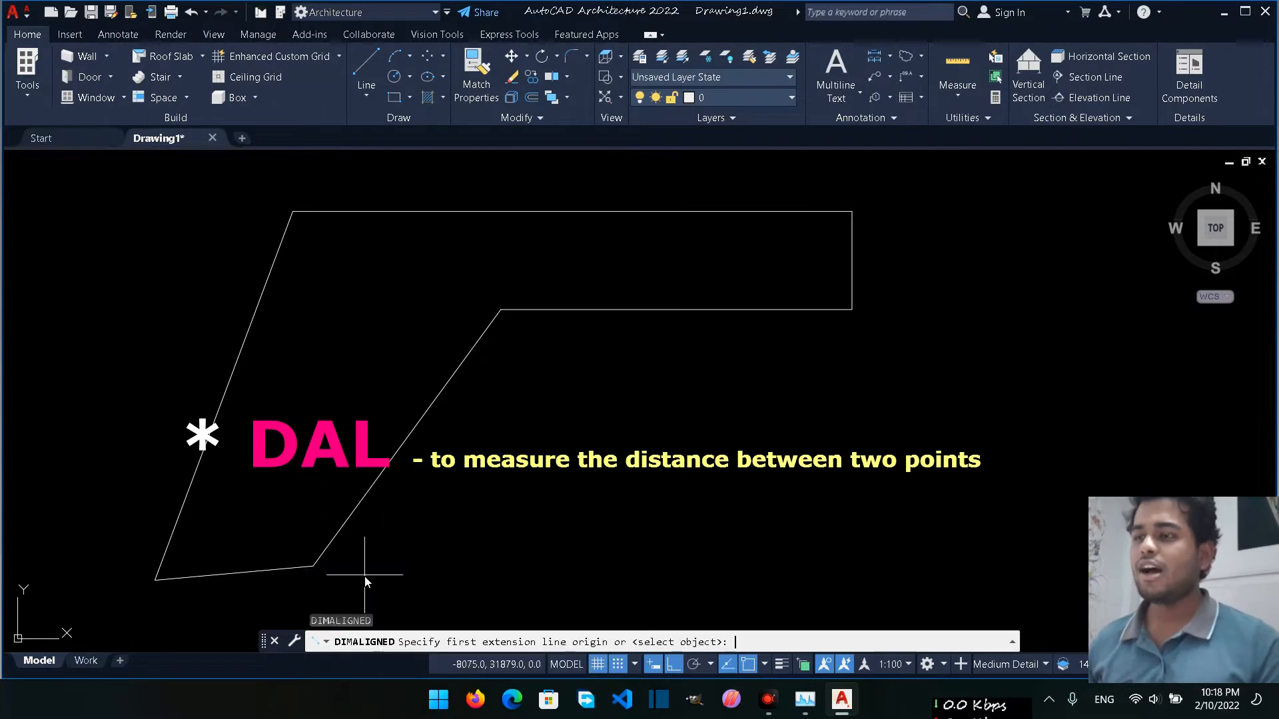
click(292, 211)
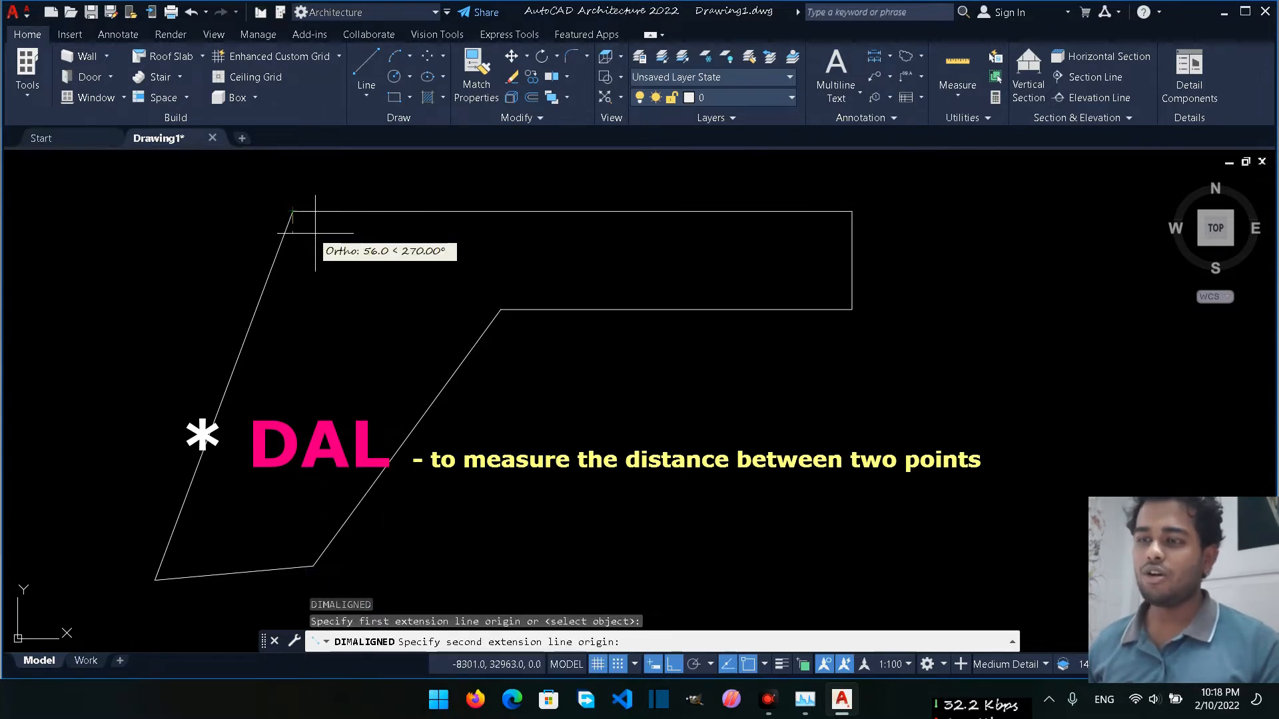
click(499, 312)
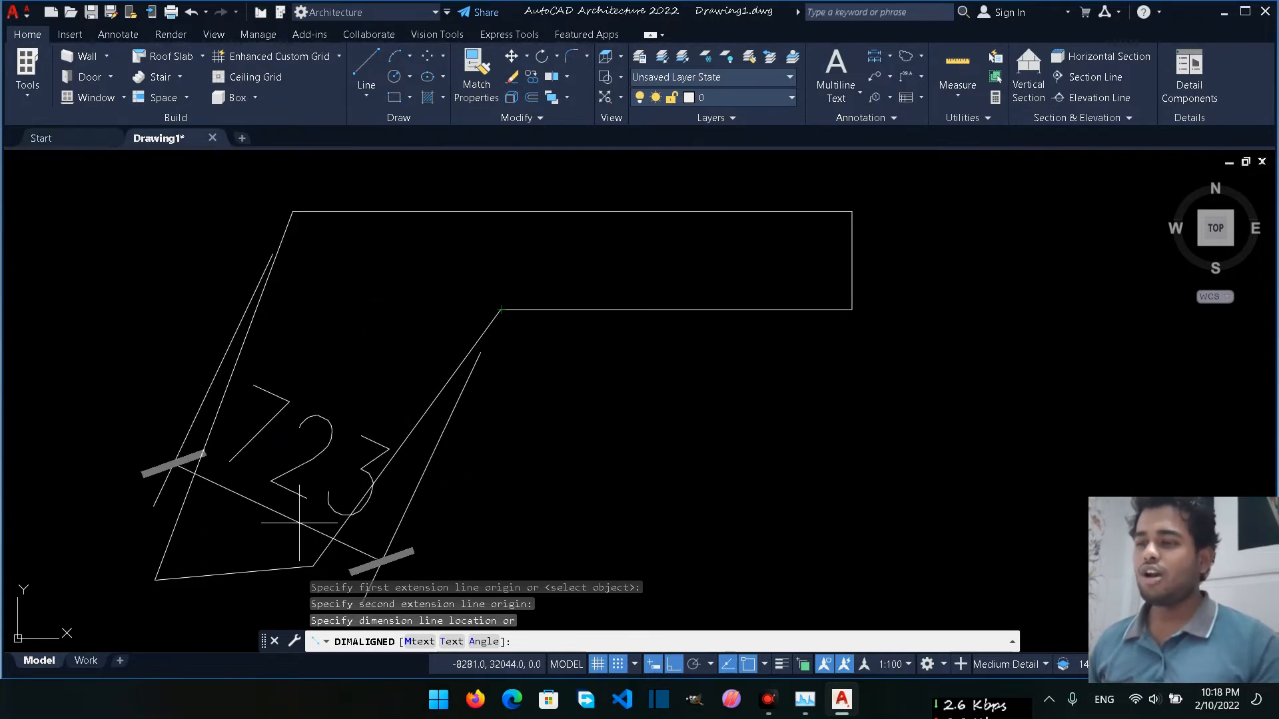
click(295, 492)
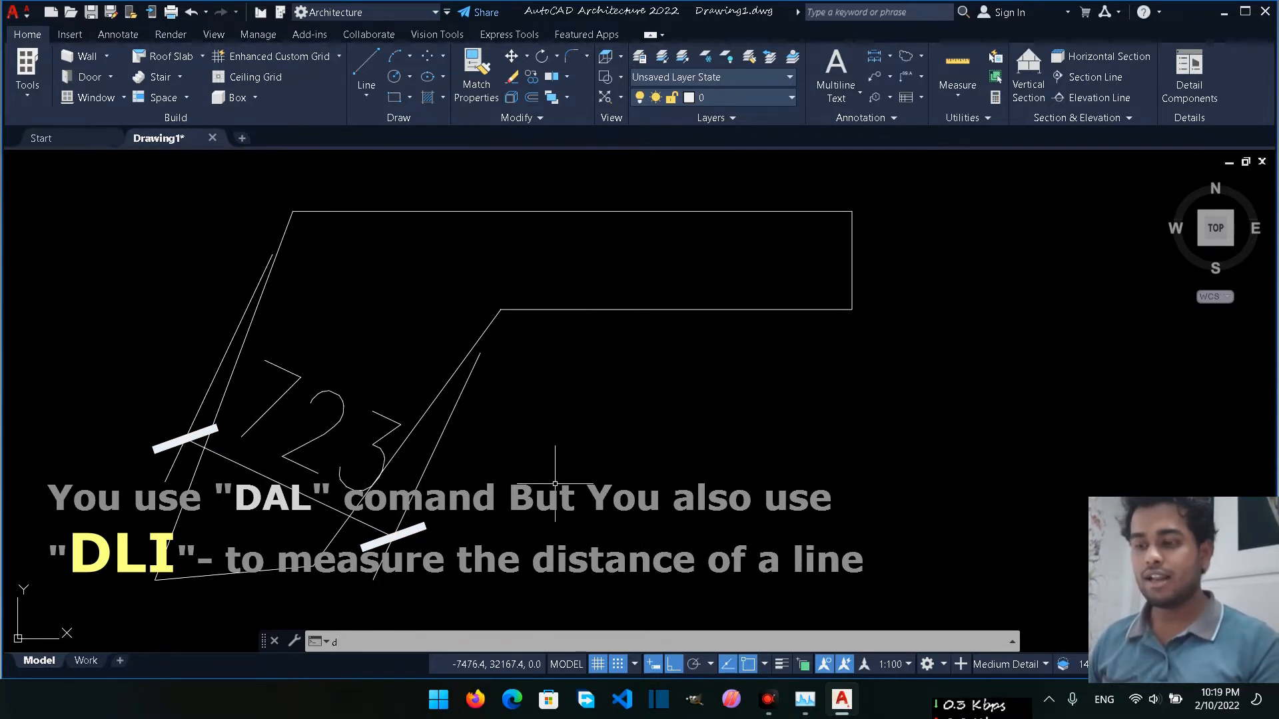
- Add a linear dimension to the outline's long upper edge, placing the dimension line above the edge
text(li)
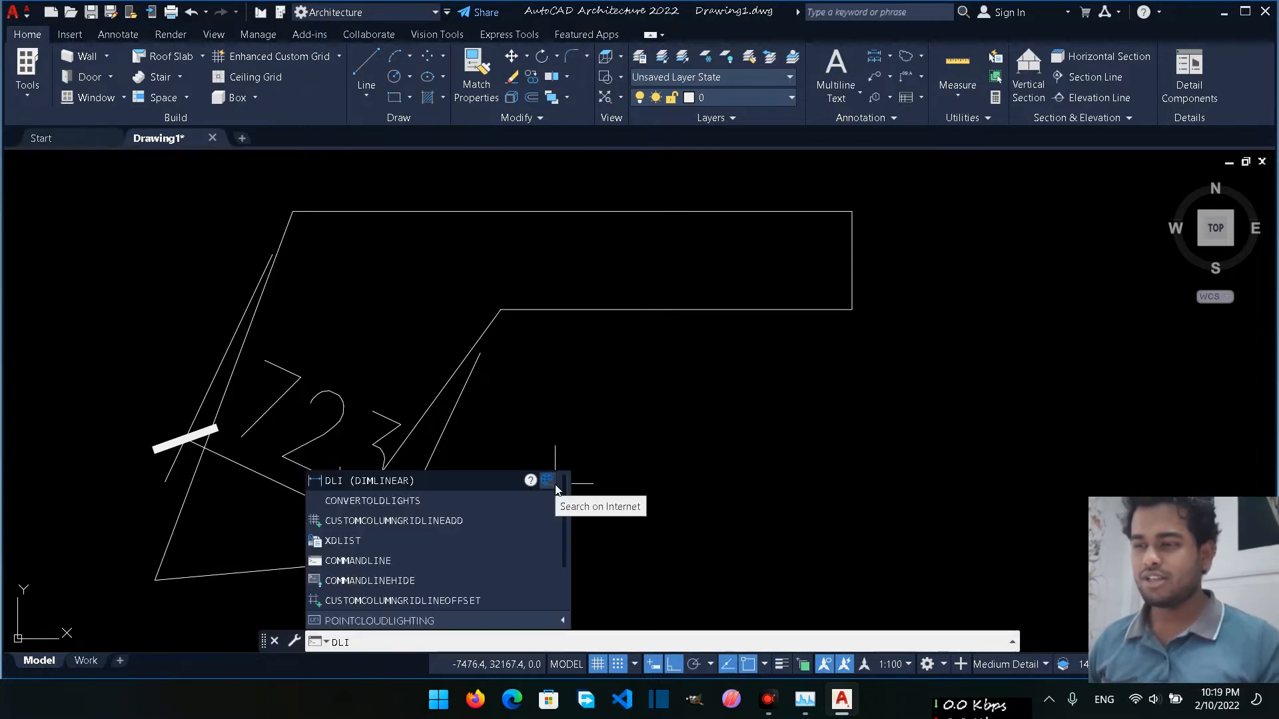
click(360, 479)
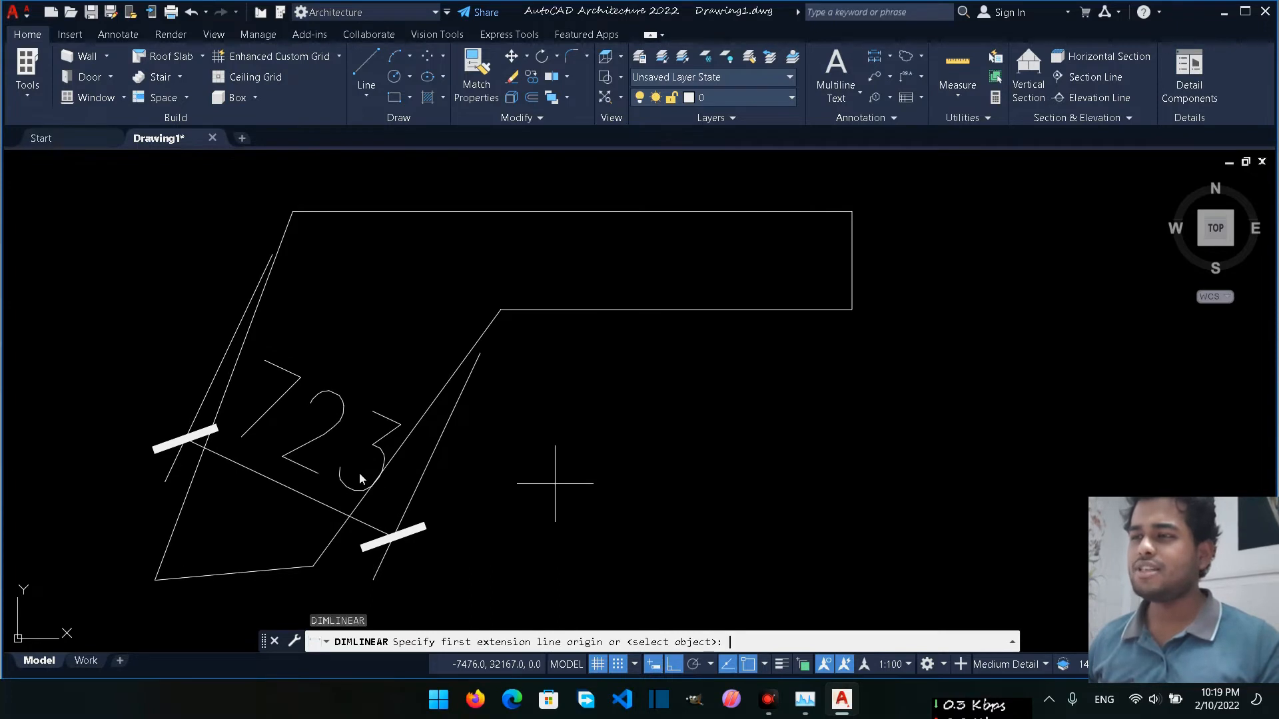
click(291, 207)
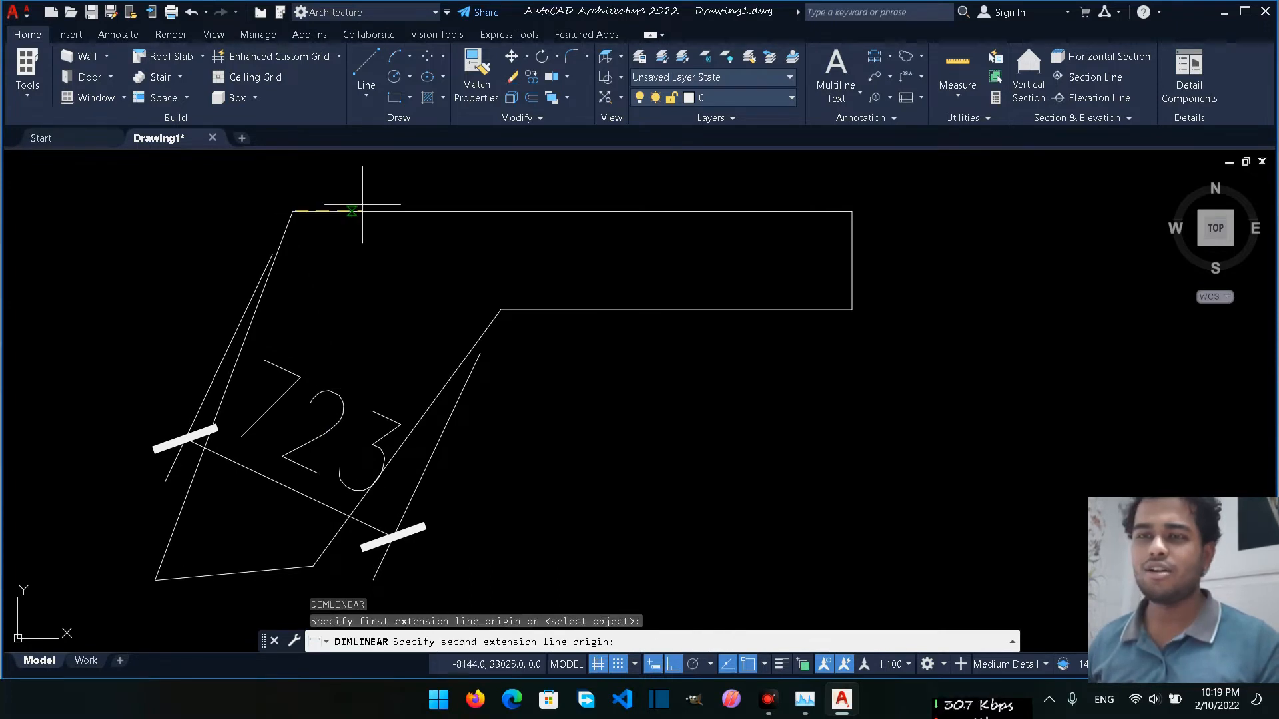
click(852, 211)
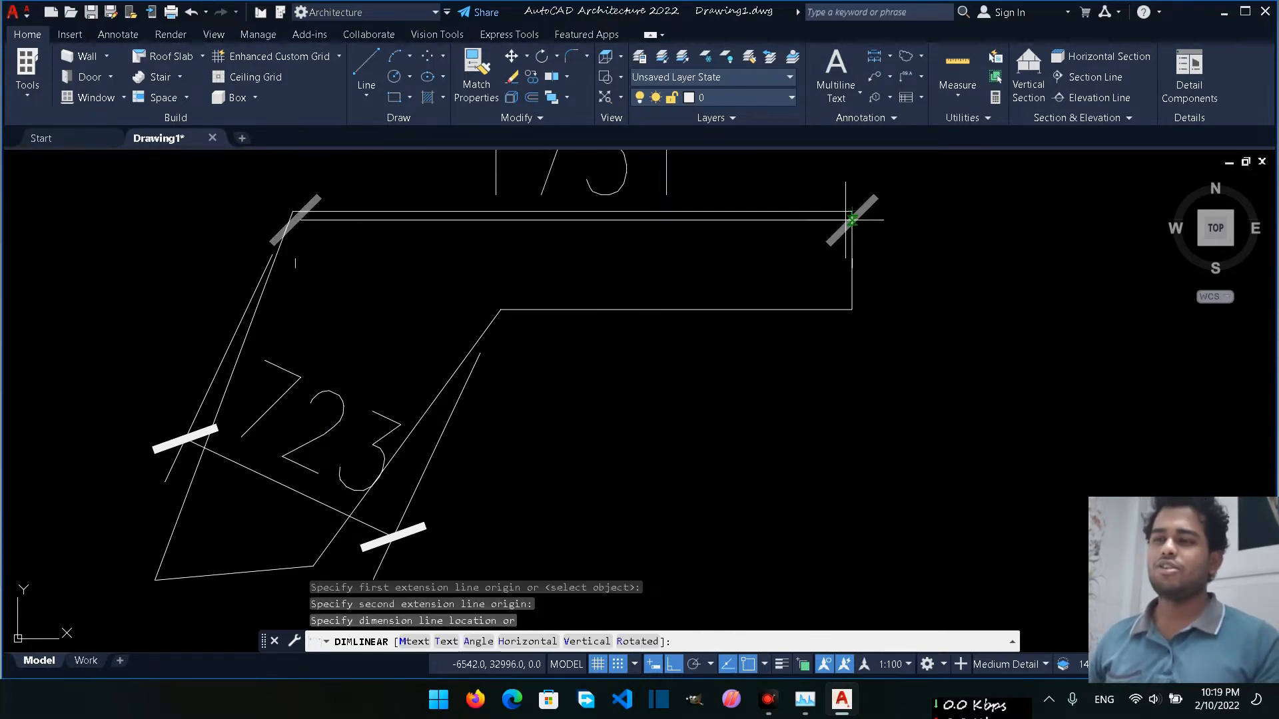
scroll(591, 279, down, 4)
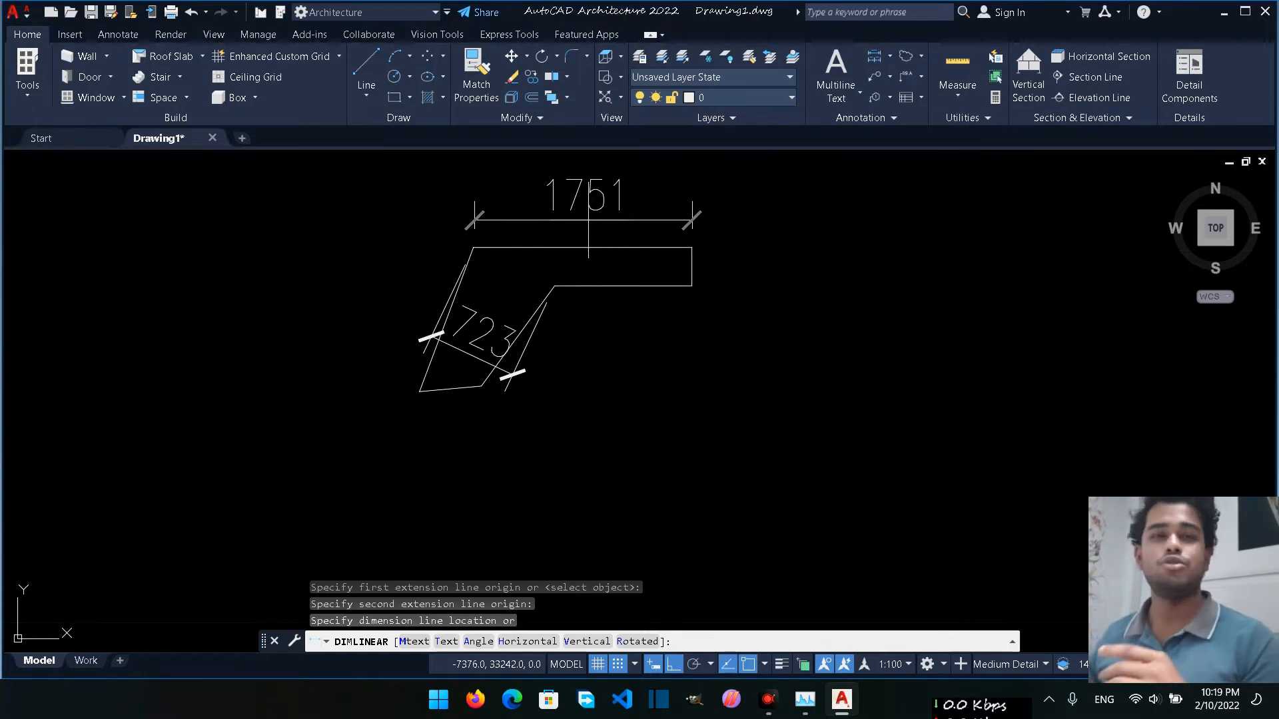
click(588, 220)
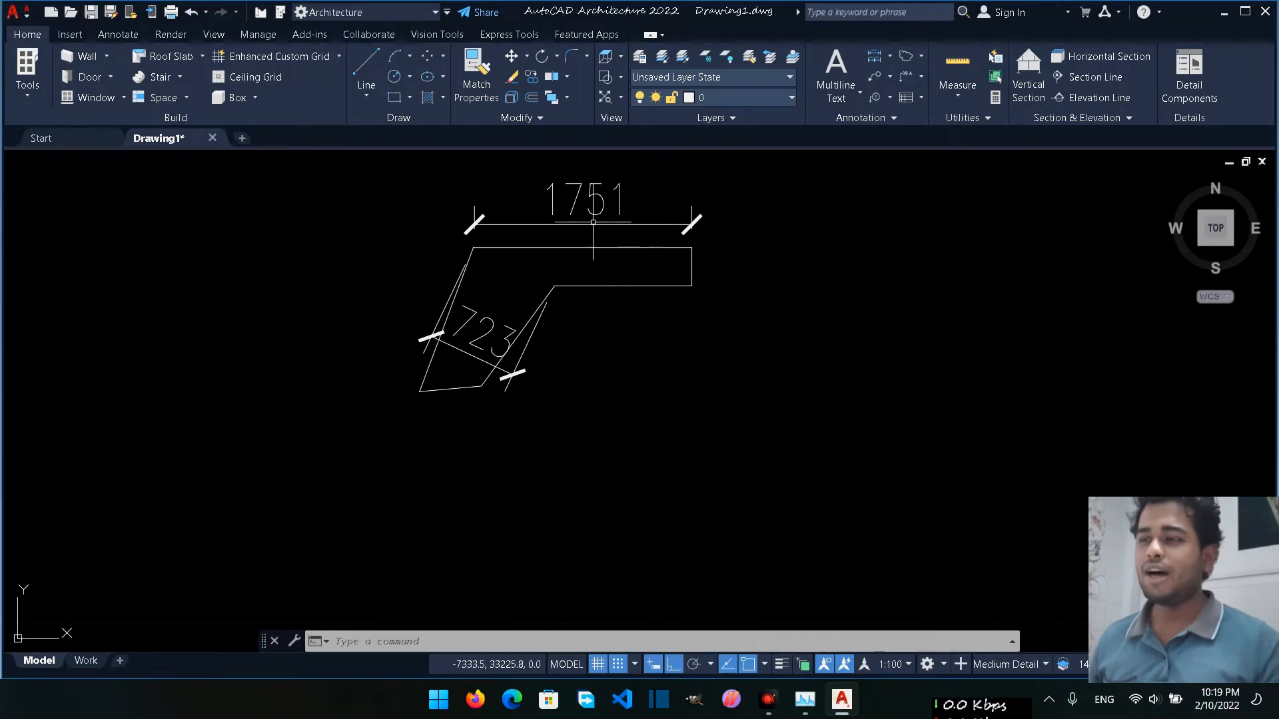
- Add a vertical linear dimension between the outline's upper-left corner and inner corner, placed beyond its right end
scroll(557, 267, up, 2)
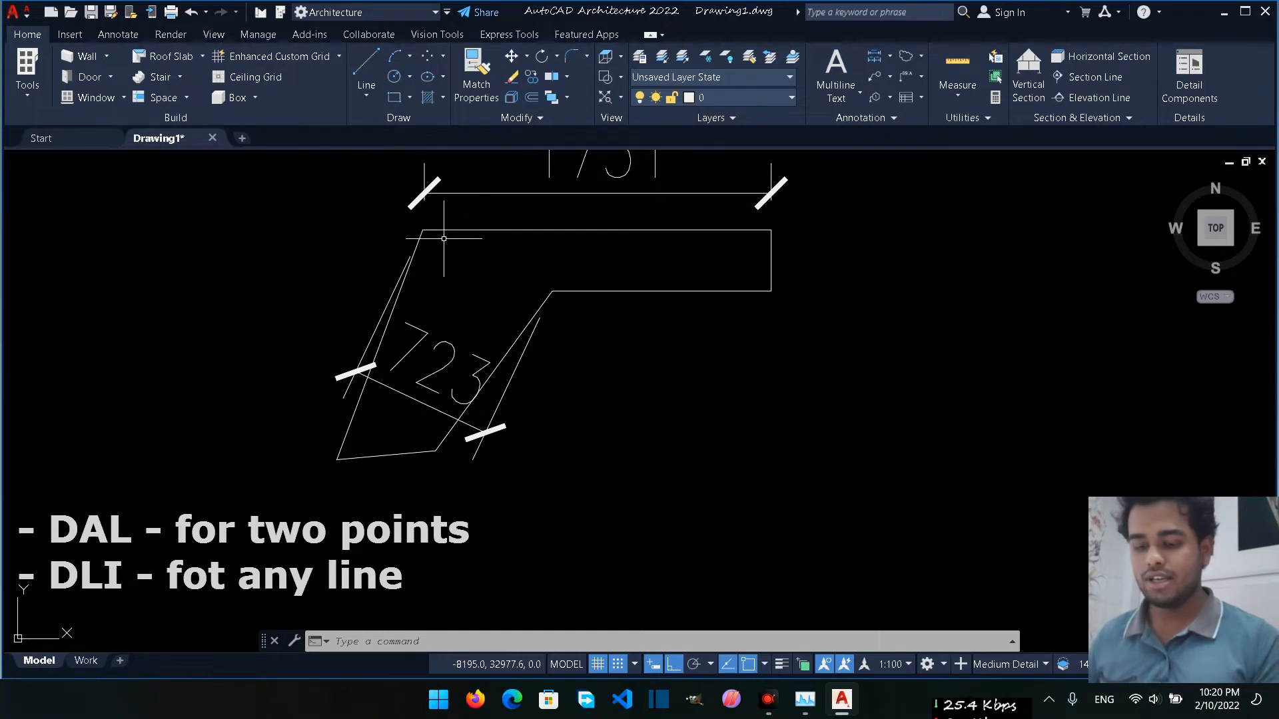
text(dli)
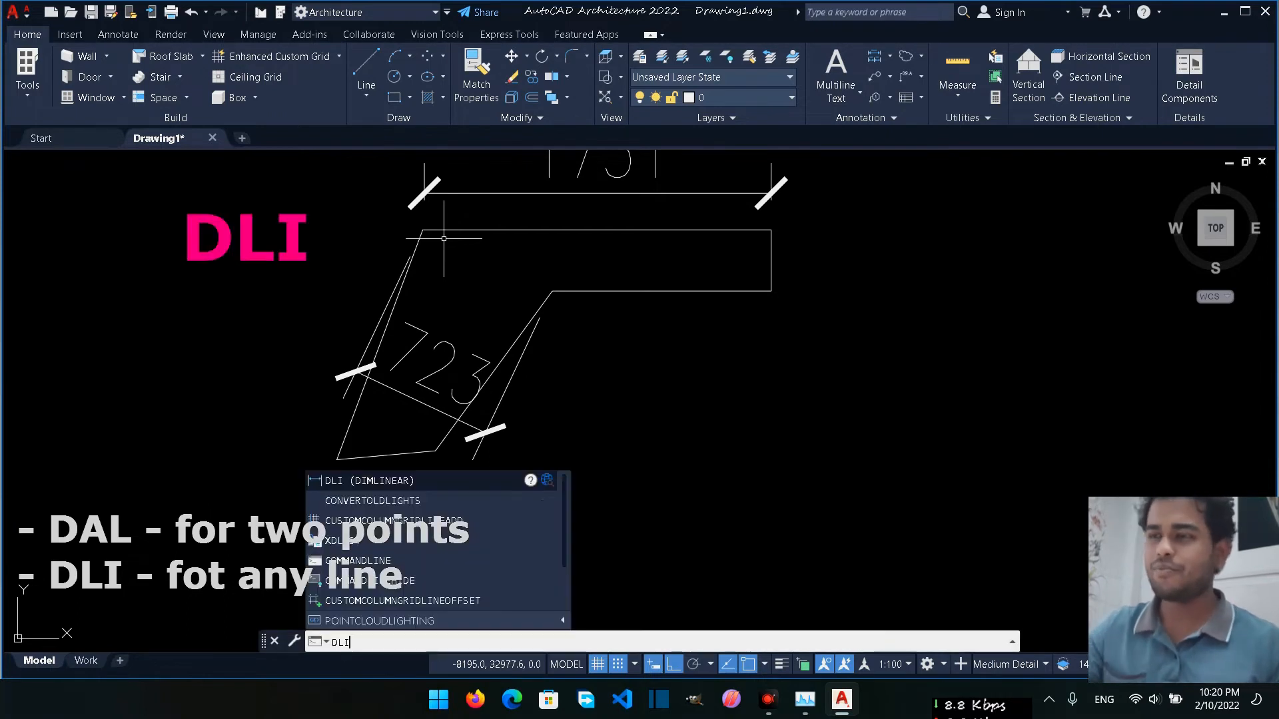
key(Return)
click(422, 231)
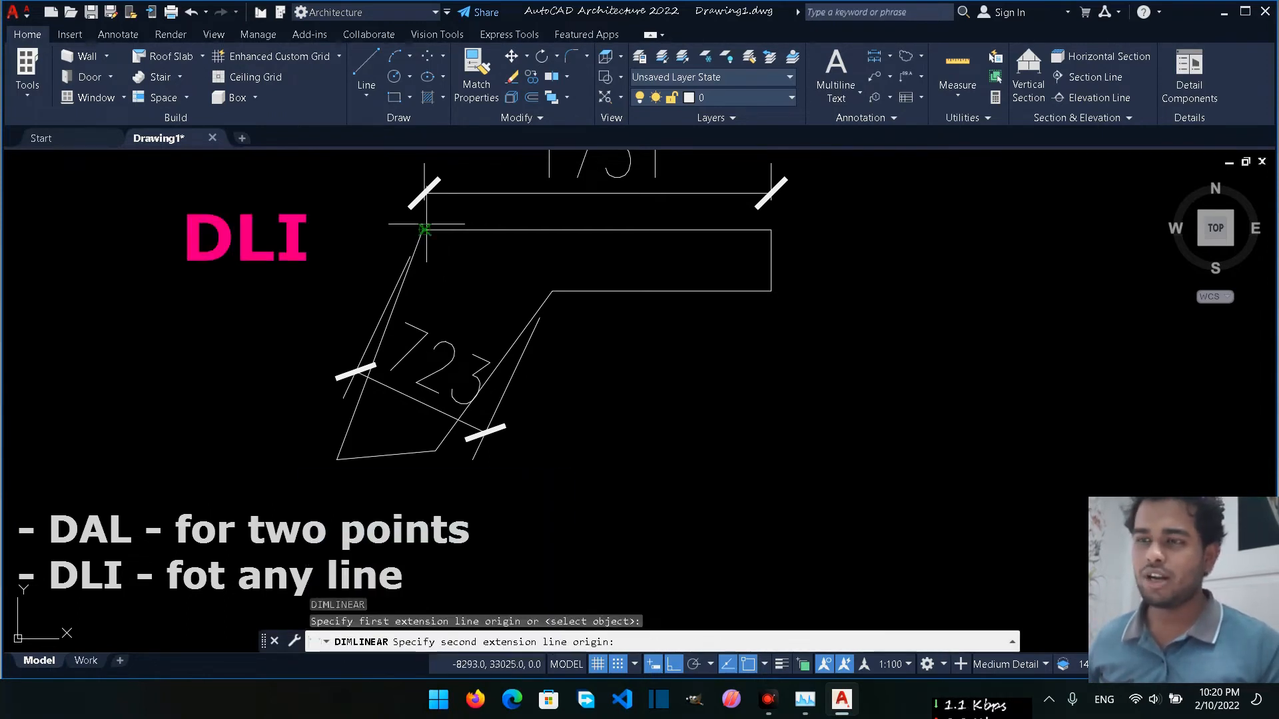
click(551, 291)
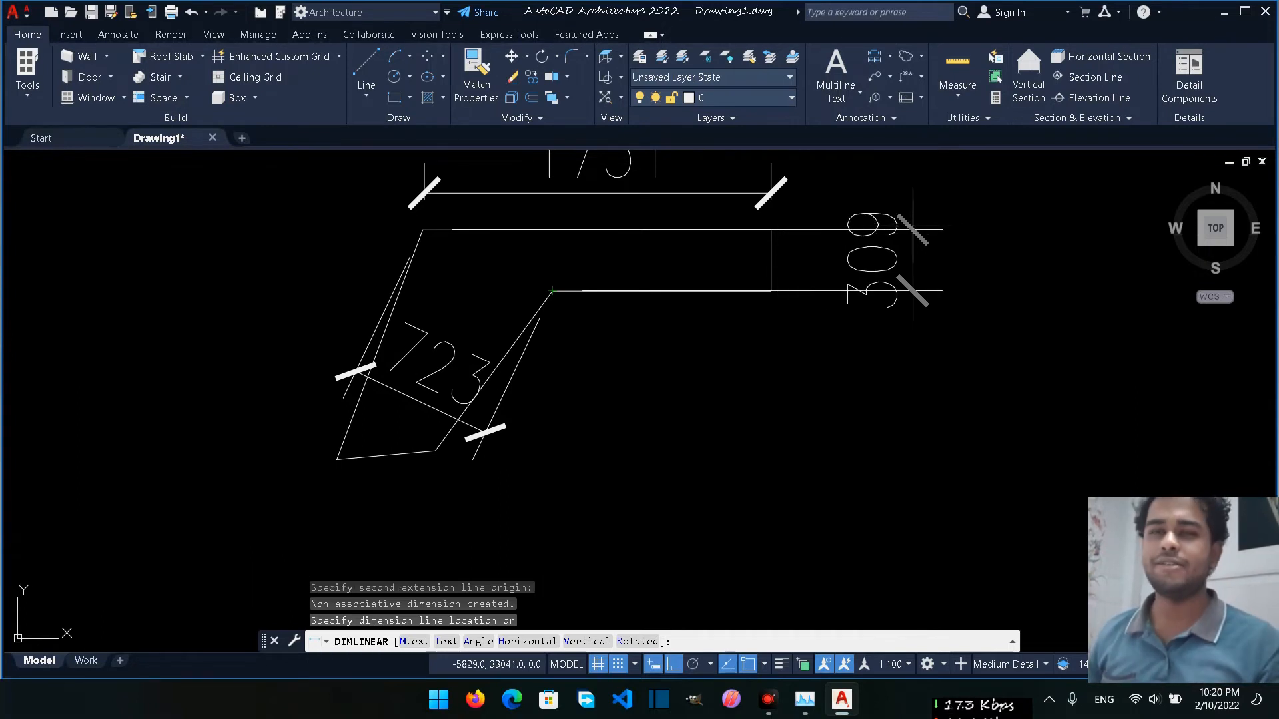
click(912, 225)
- Erase the vertical linear dimension beyond the outline's right end
scroll(719, 326, down, 4)
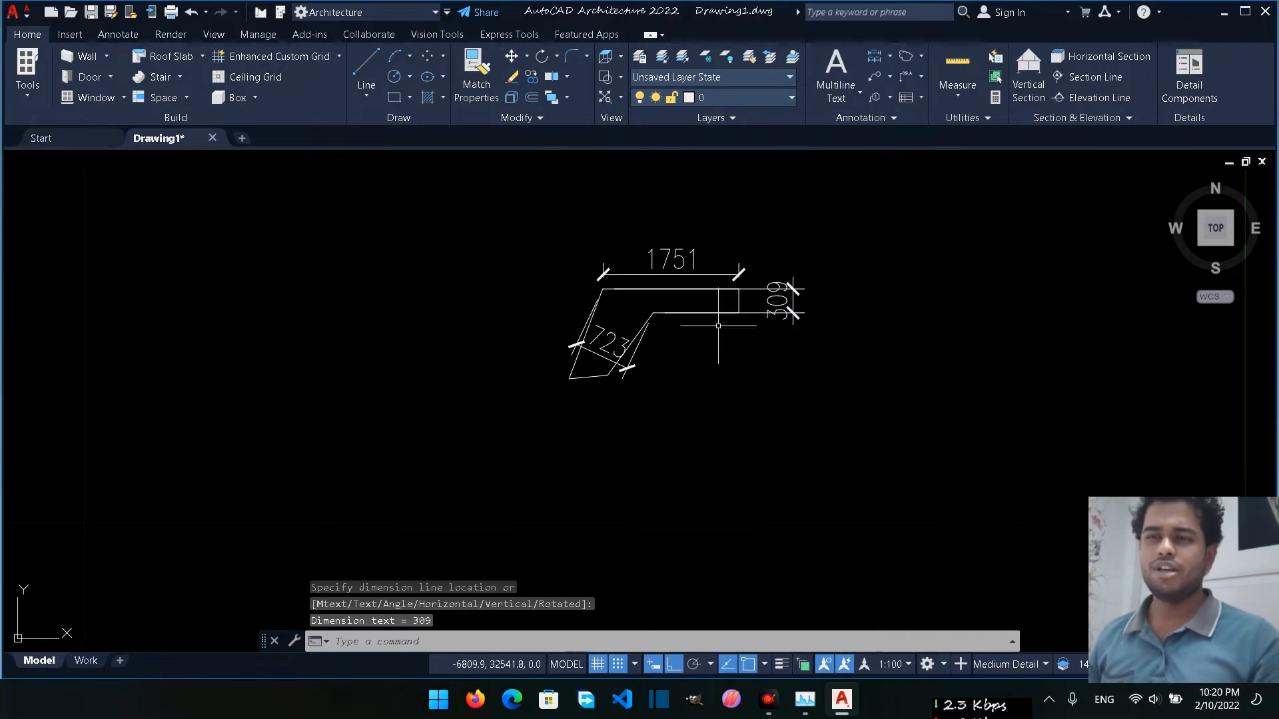
scroll(786, 313, up, 2)
mouse_move(860, 226)
mouse_down()
mouse_move(776, 320)
mouse_move(803, 263)
mouse_move(813, 273)
mouse_up()
scroll(833, 320, up, 2)
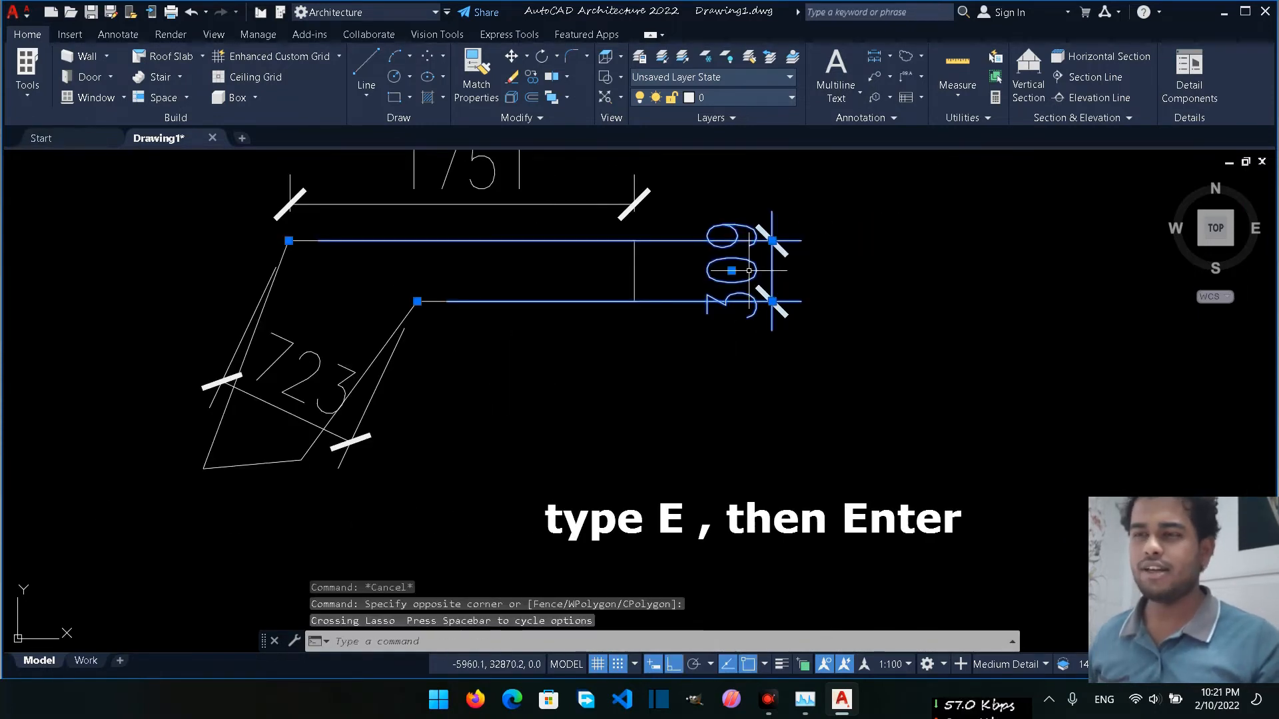
text(e)
key(Return)
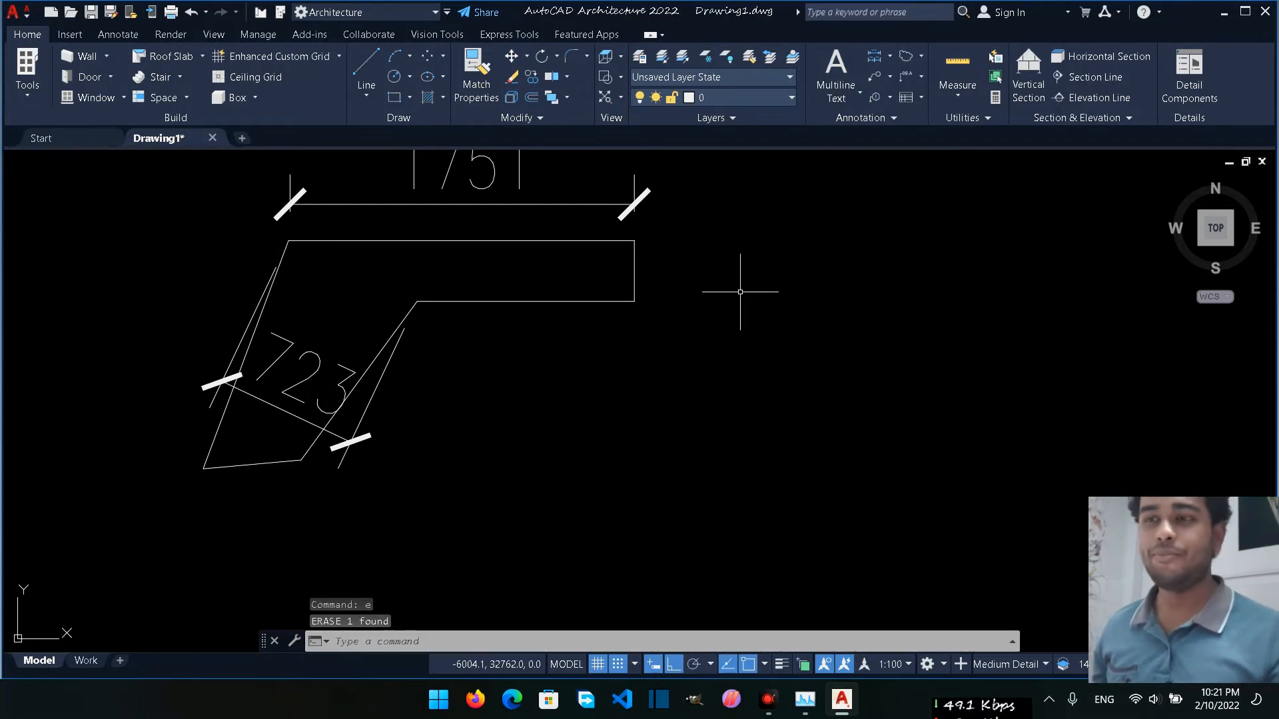
- Select everything in the drawing and erase the outline together with its remaining dimensions
scroll(599, 271, up, 2)
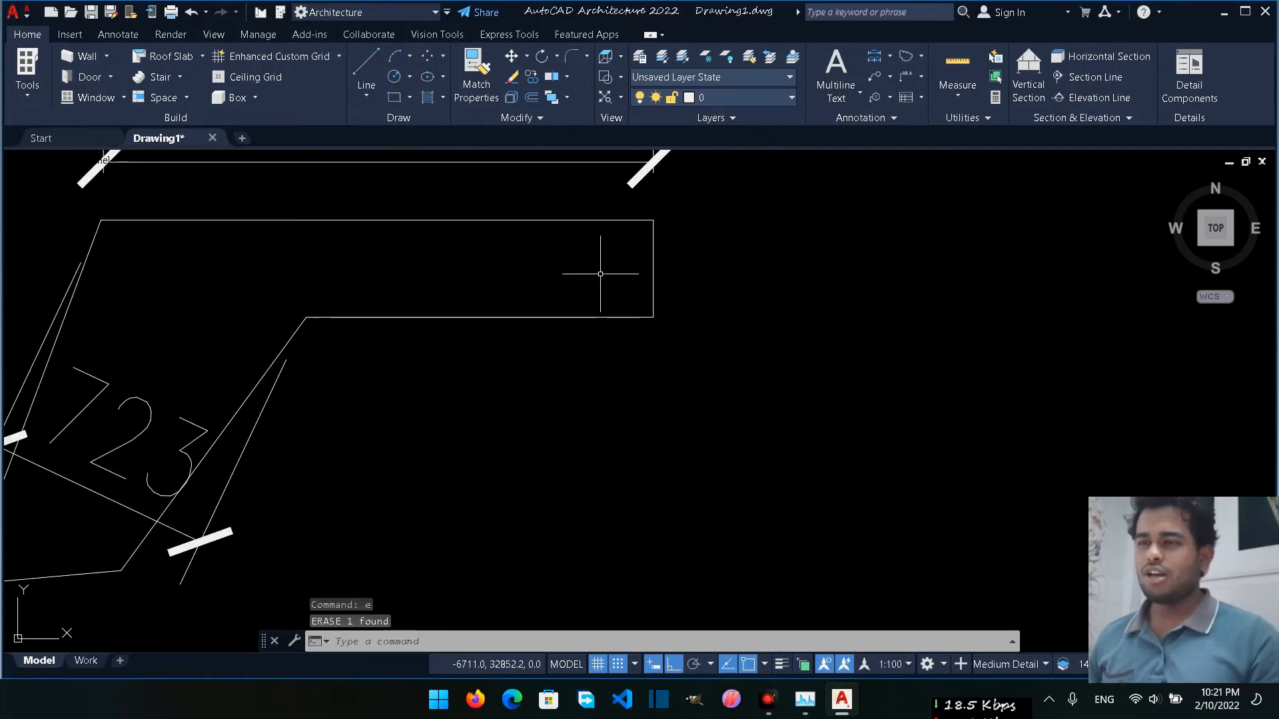
scroll(599, 287, down, 5)
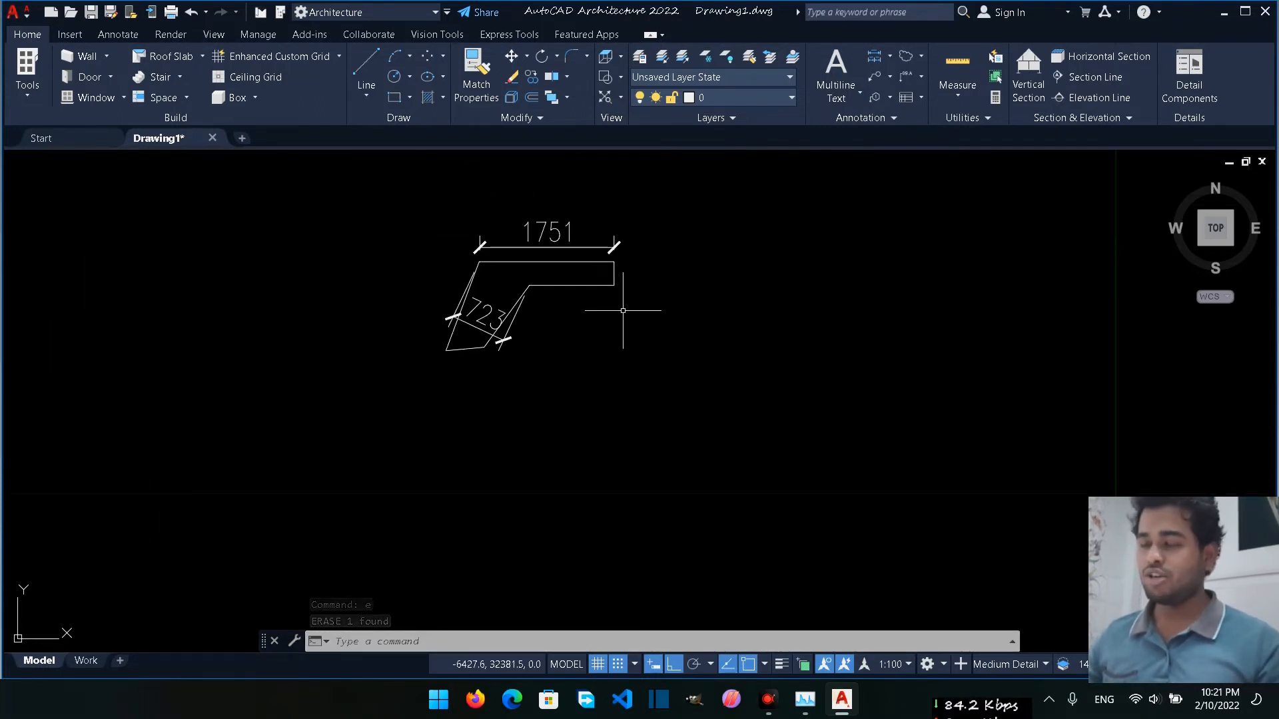
key(ctrl+a)
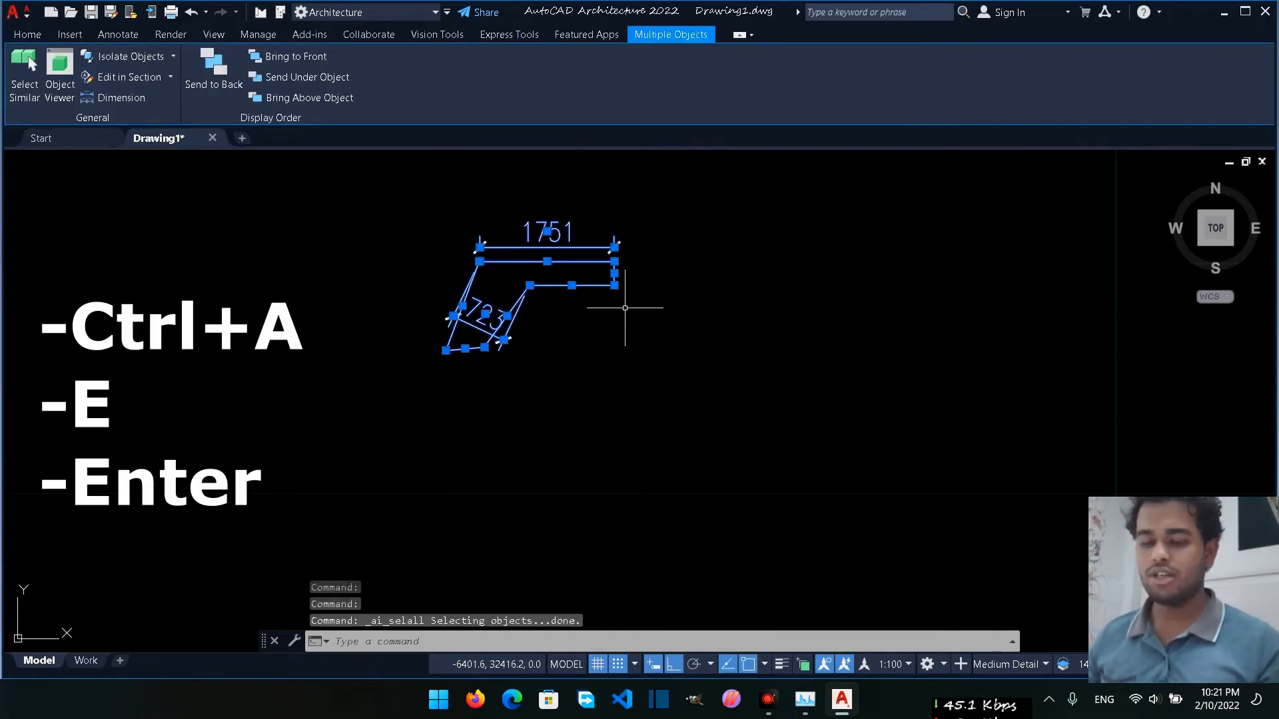
text(e)
key(Return)
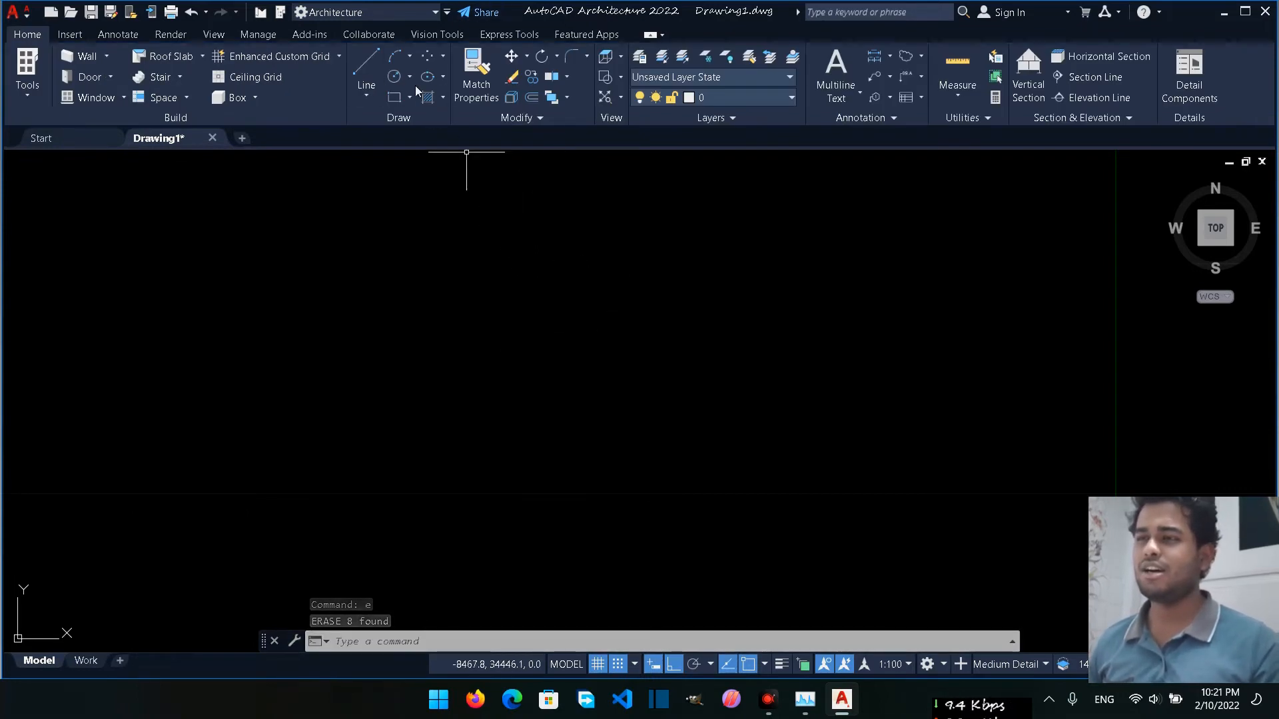
- Draw a rectangle as a single polyline, going up, right and down from its lower-left corner, and finish it with the Close option
click(367, 89)
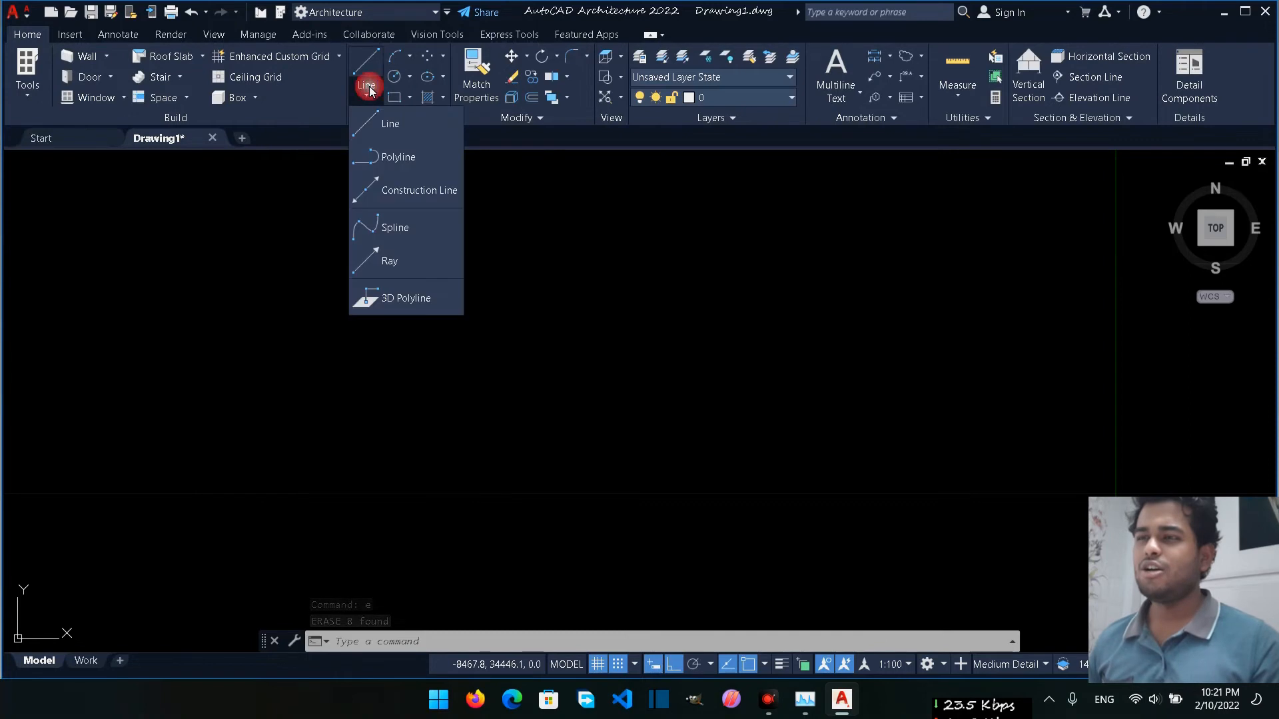
click(403, 160)
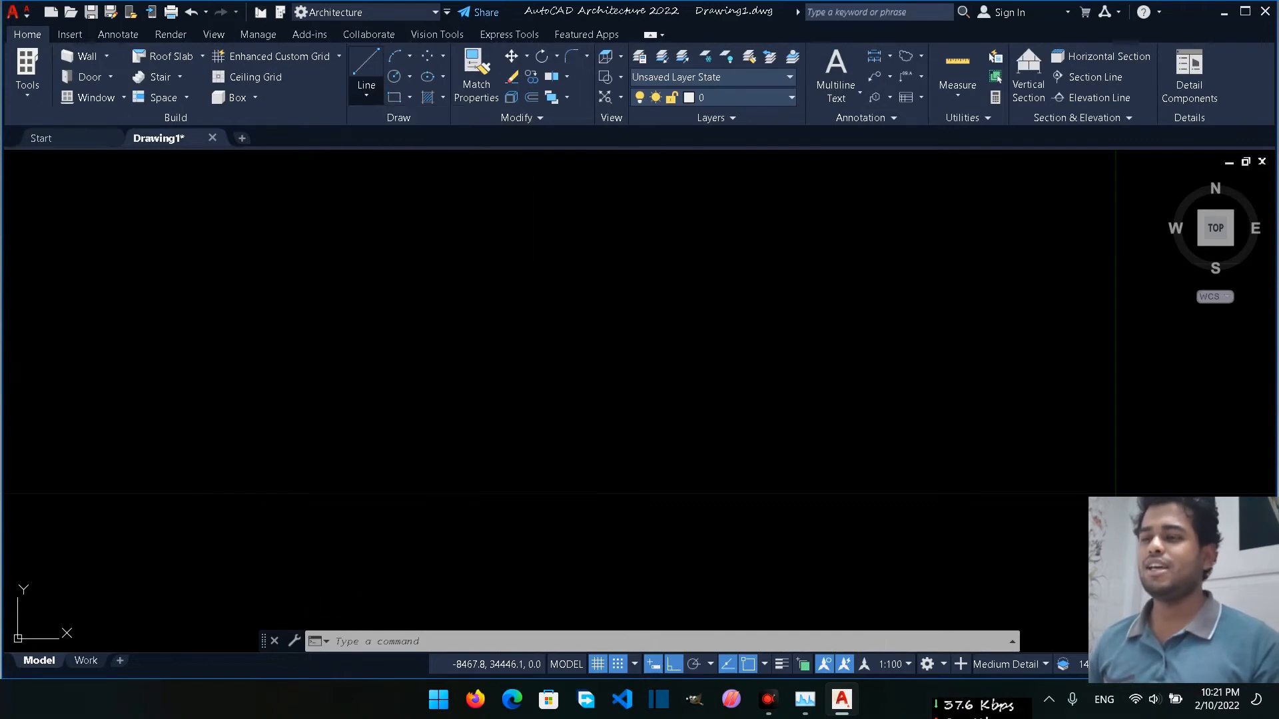
click(353, 383)
click(352, 236)
click(646, 236)
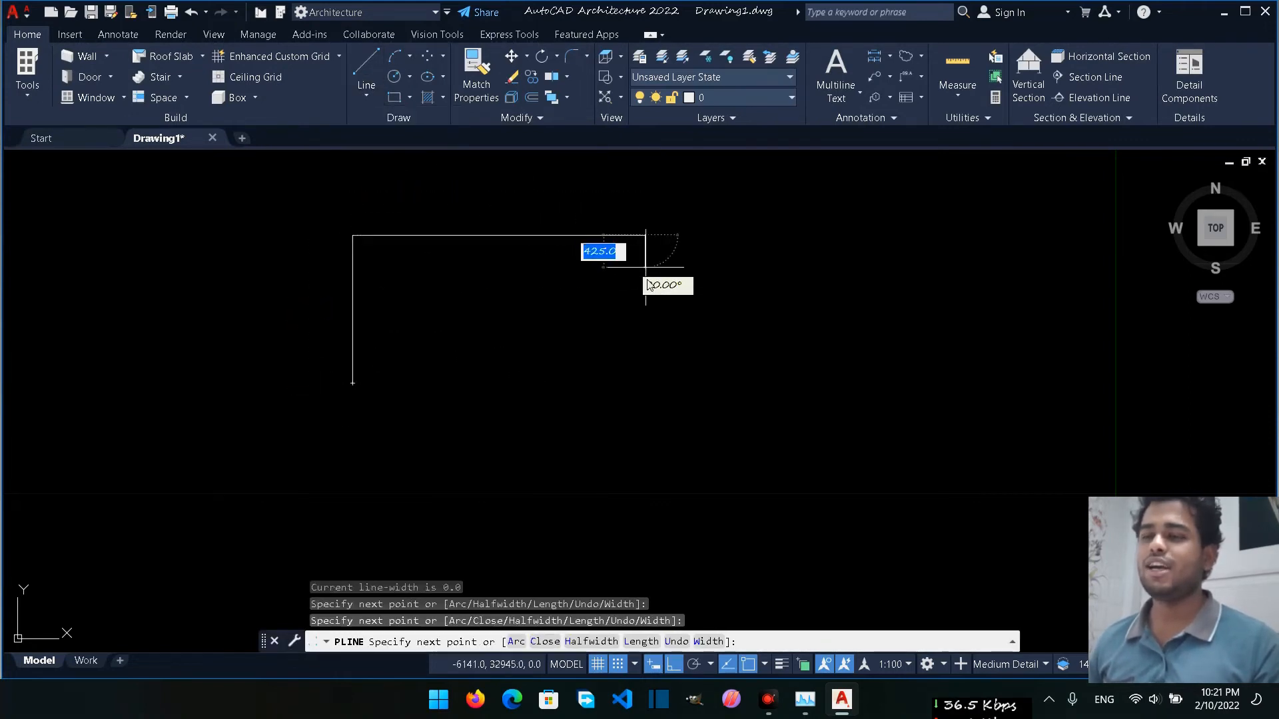
click(645, 383)
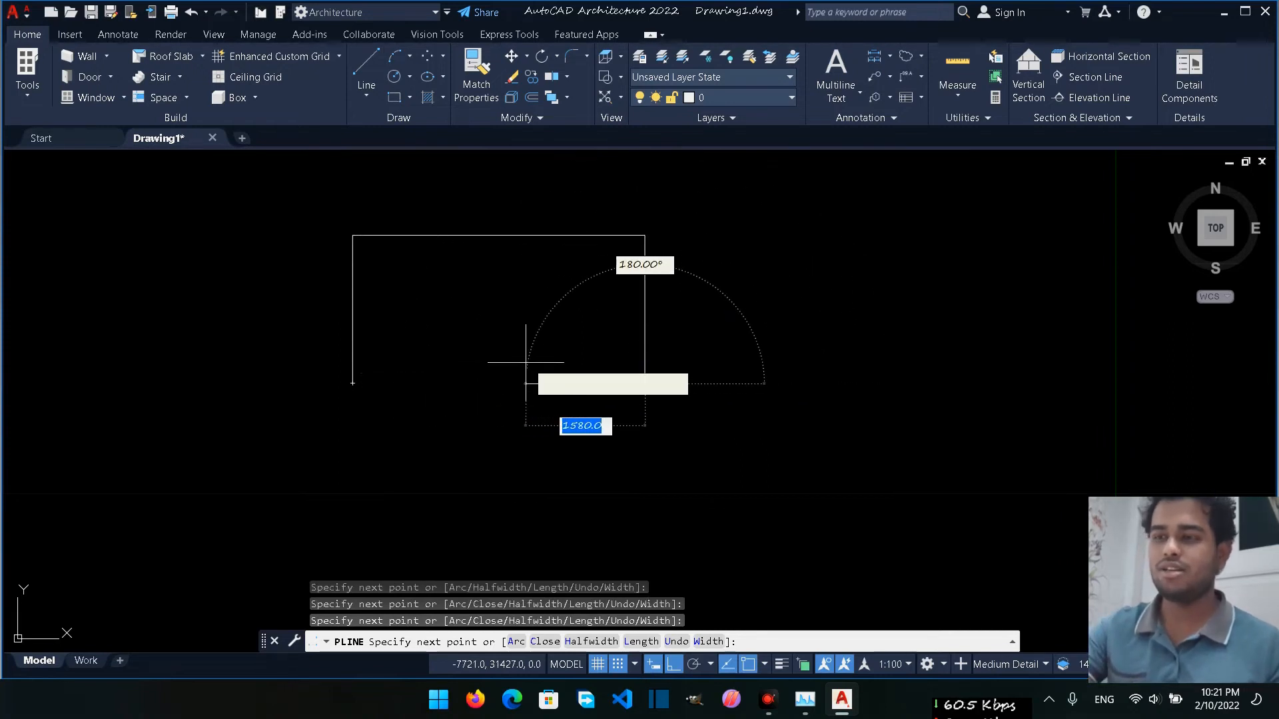
text(c)
key(Return)
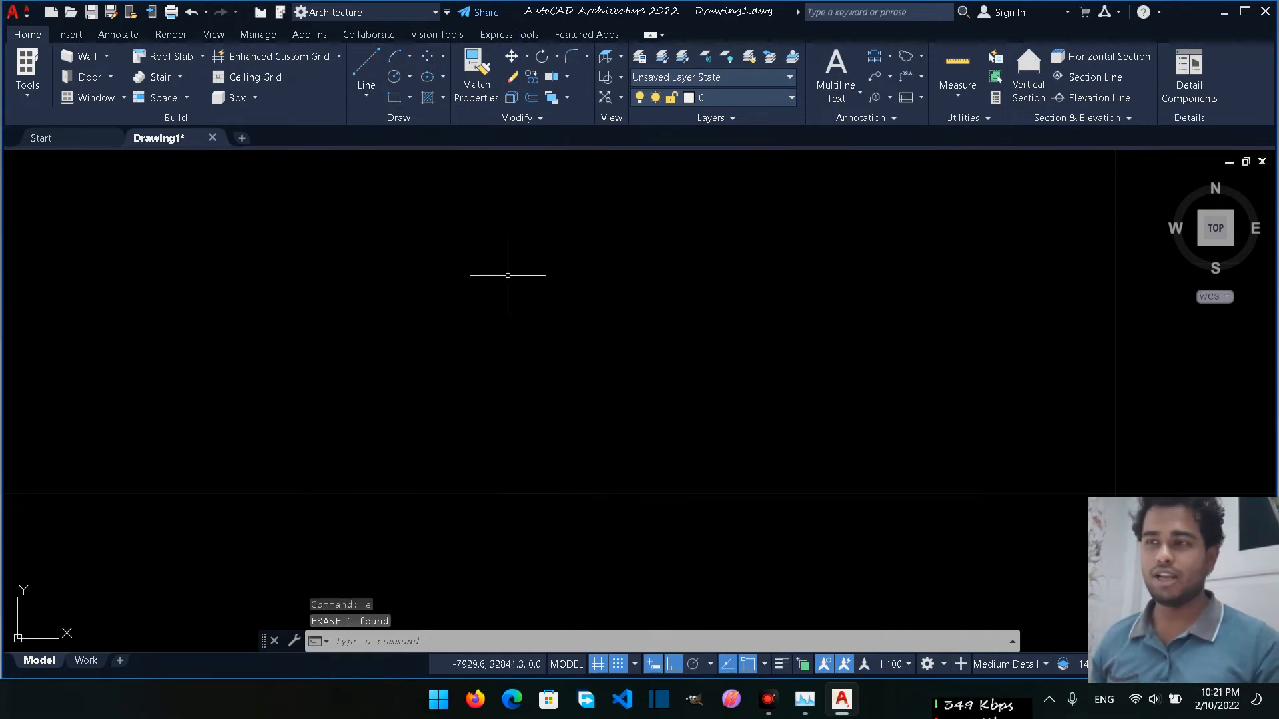
- Draw a four-sided outline with the Line command: right, down and farther back left, and close it with a slanted left side
click(366, 74)
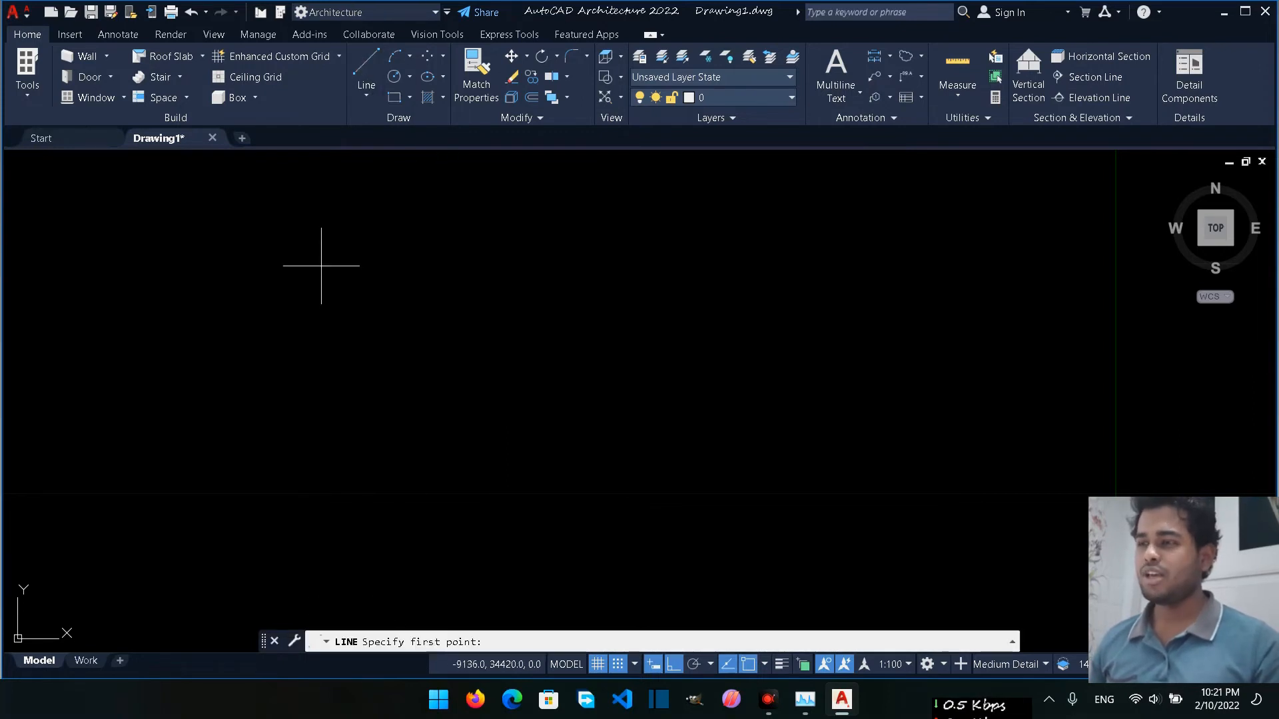
click(181, 277)
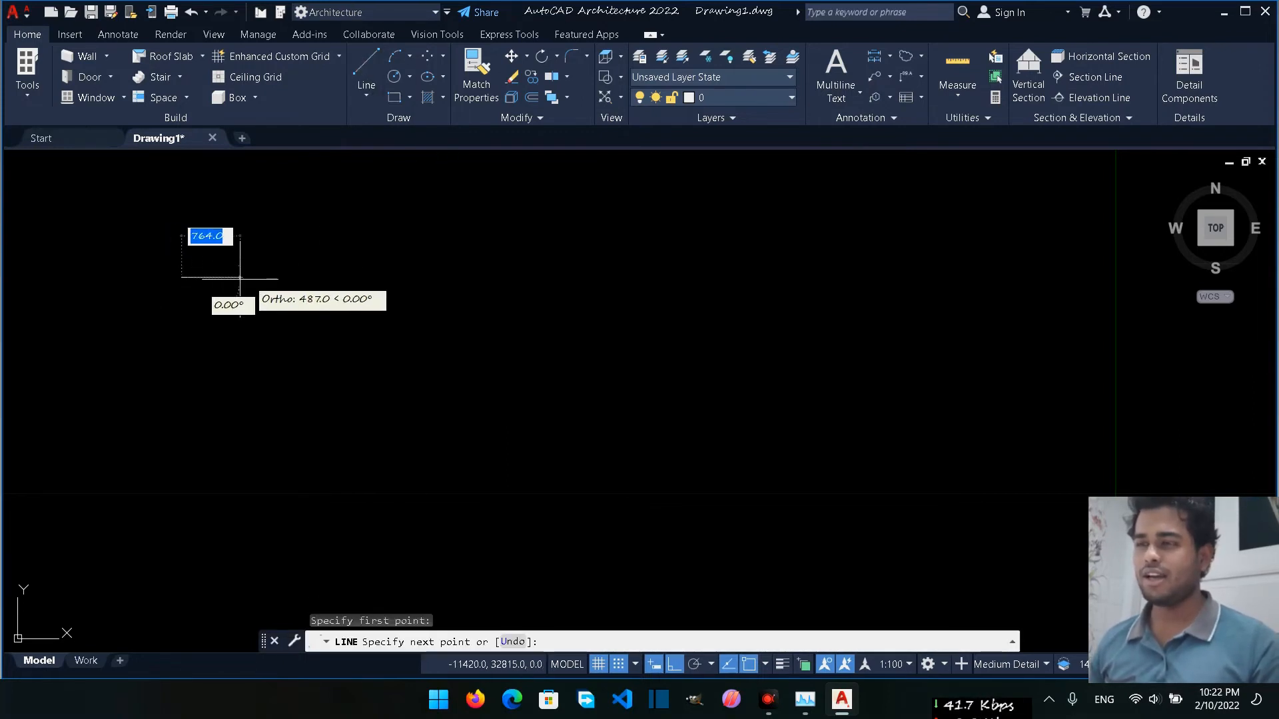
click(423, 277)
click(423, 413)
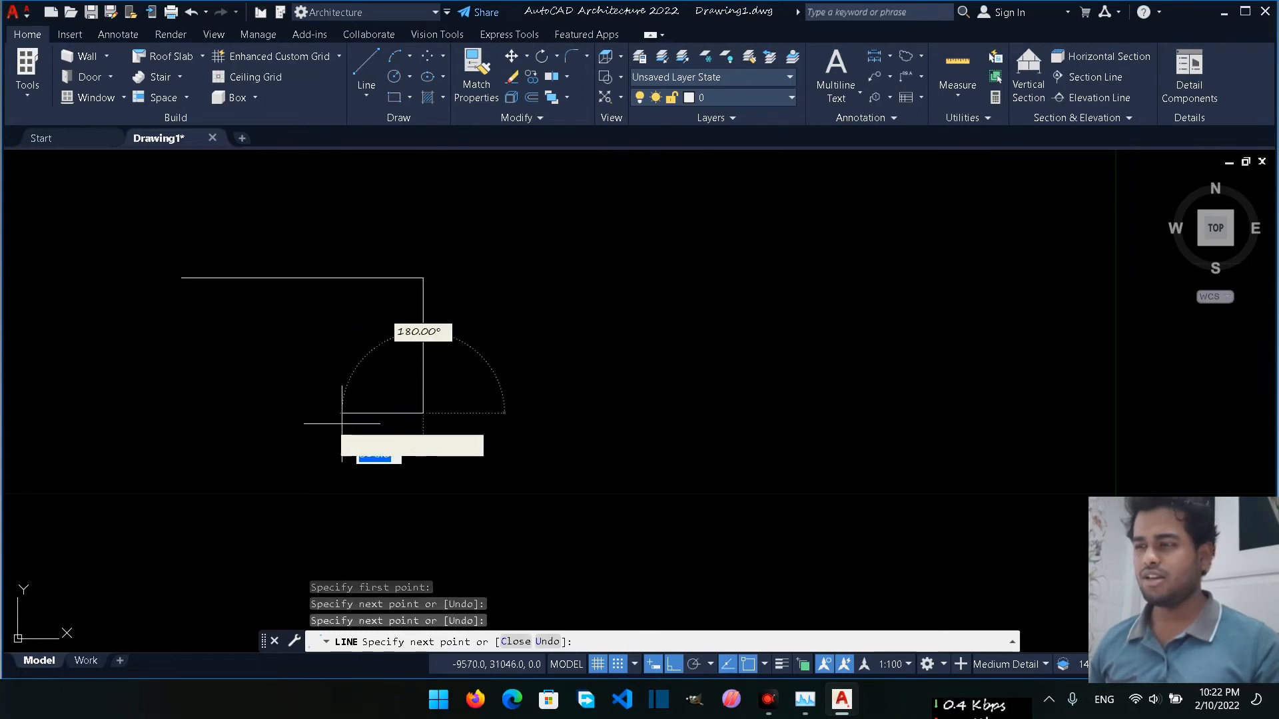
click(152, 413)
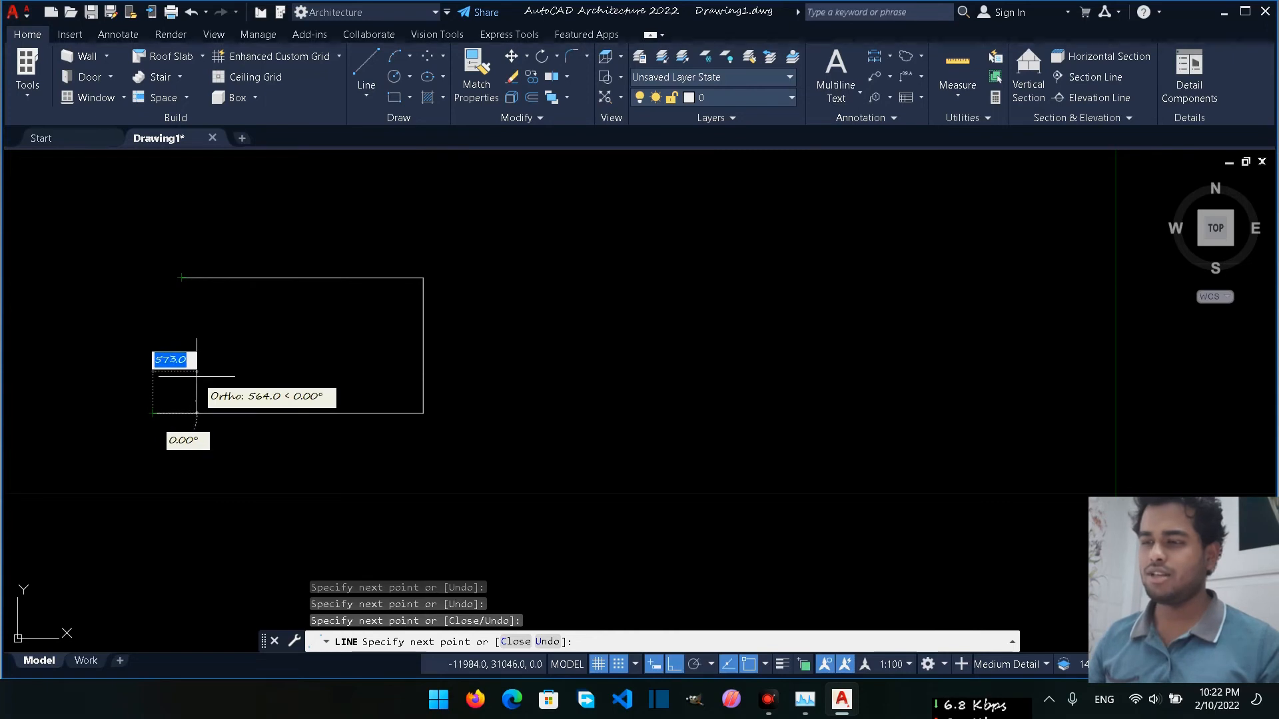
text(c)
key(Return)
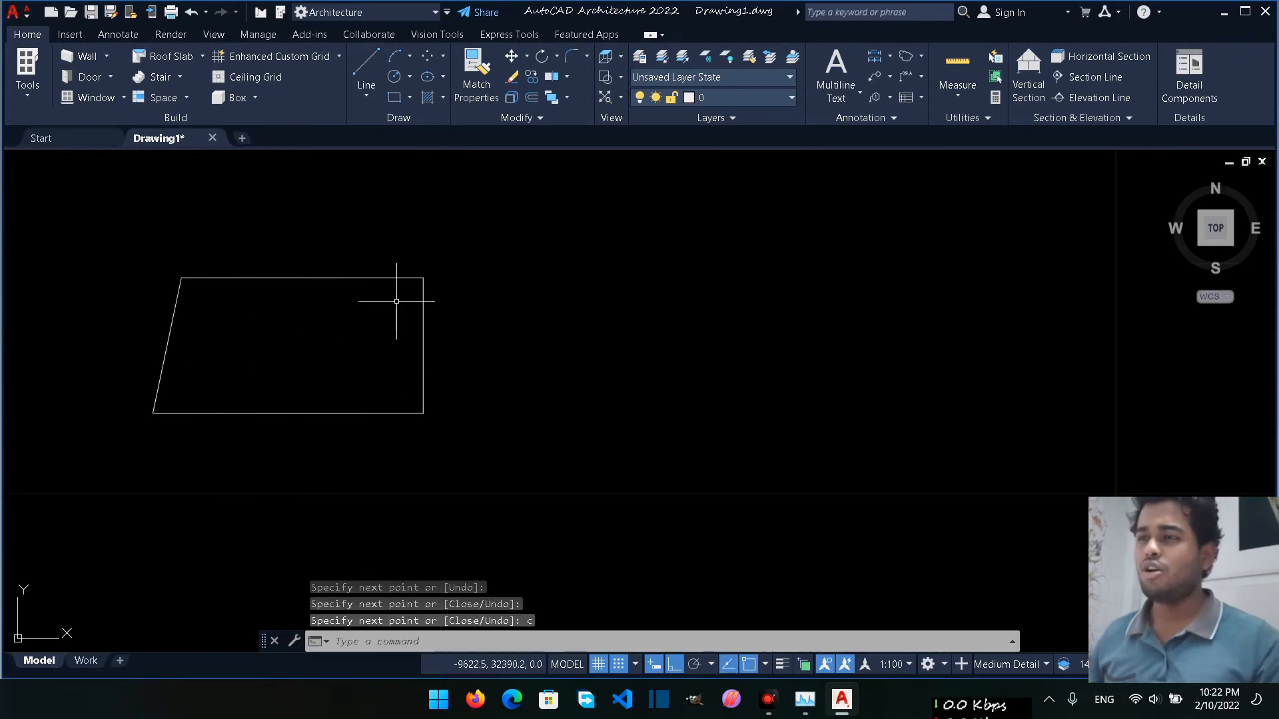
- Draw a four-sided polyline beside the slanted outline, going right, down and back left from its upper-left corner, and finish it with the Close option
click(368, 96)
click(393, 158)
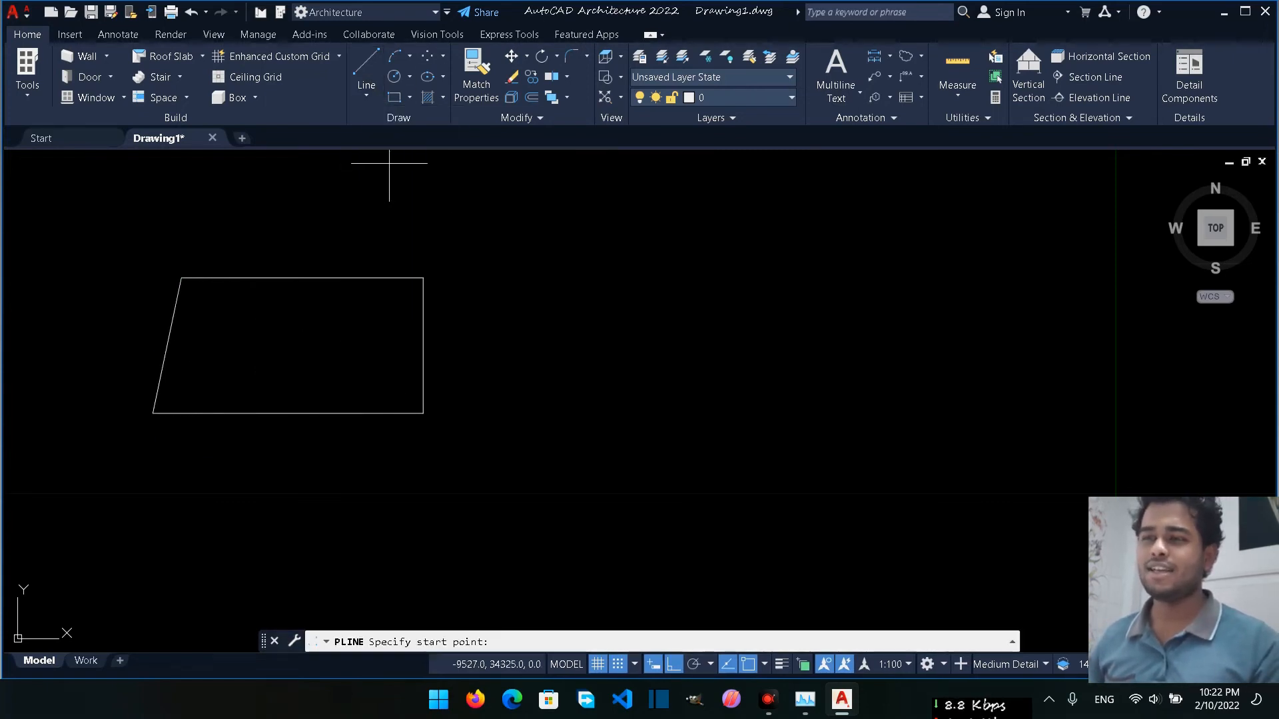
click(506, 279)
click(711, 280)
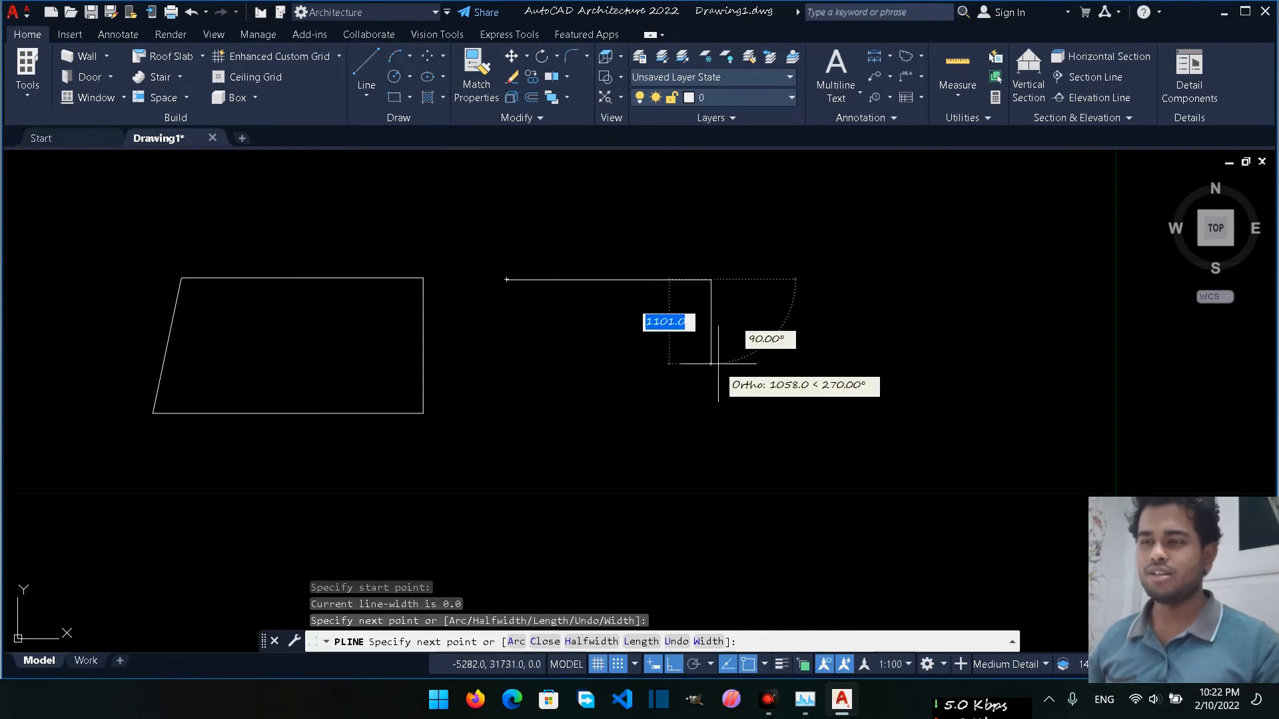
click(711, 365)
click(504, 388)
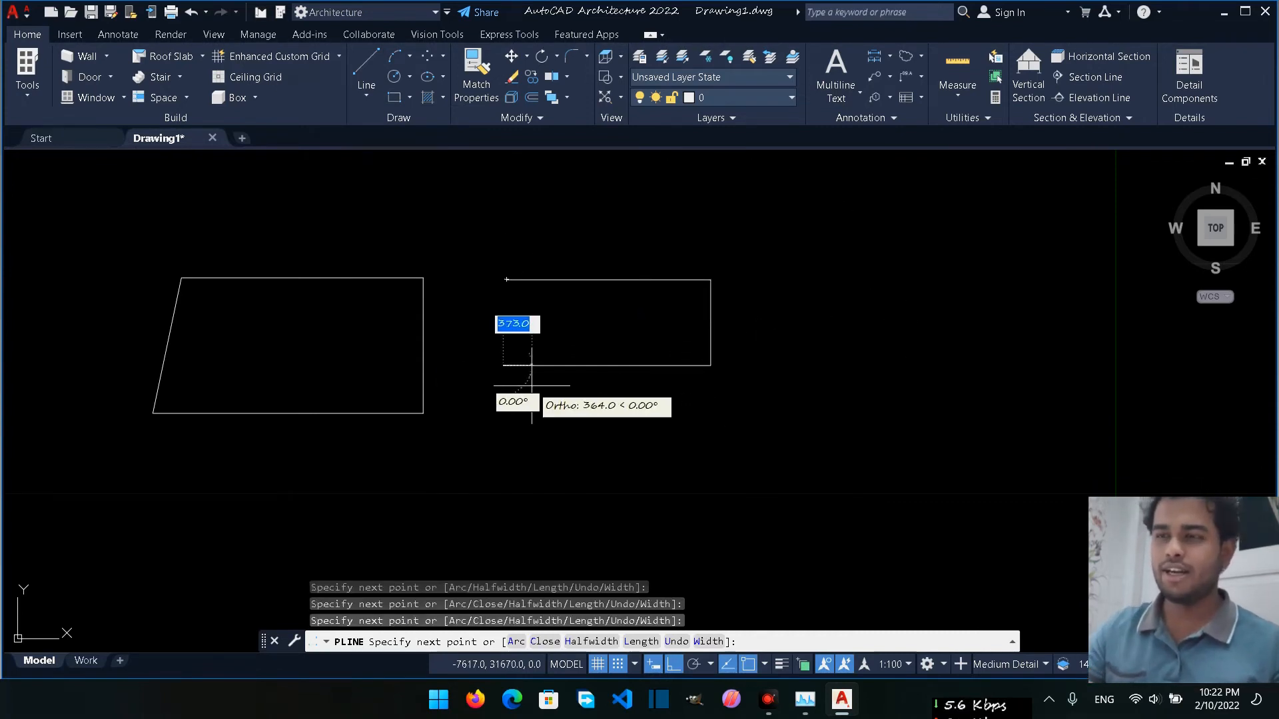
text(c)
key(Return)
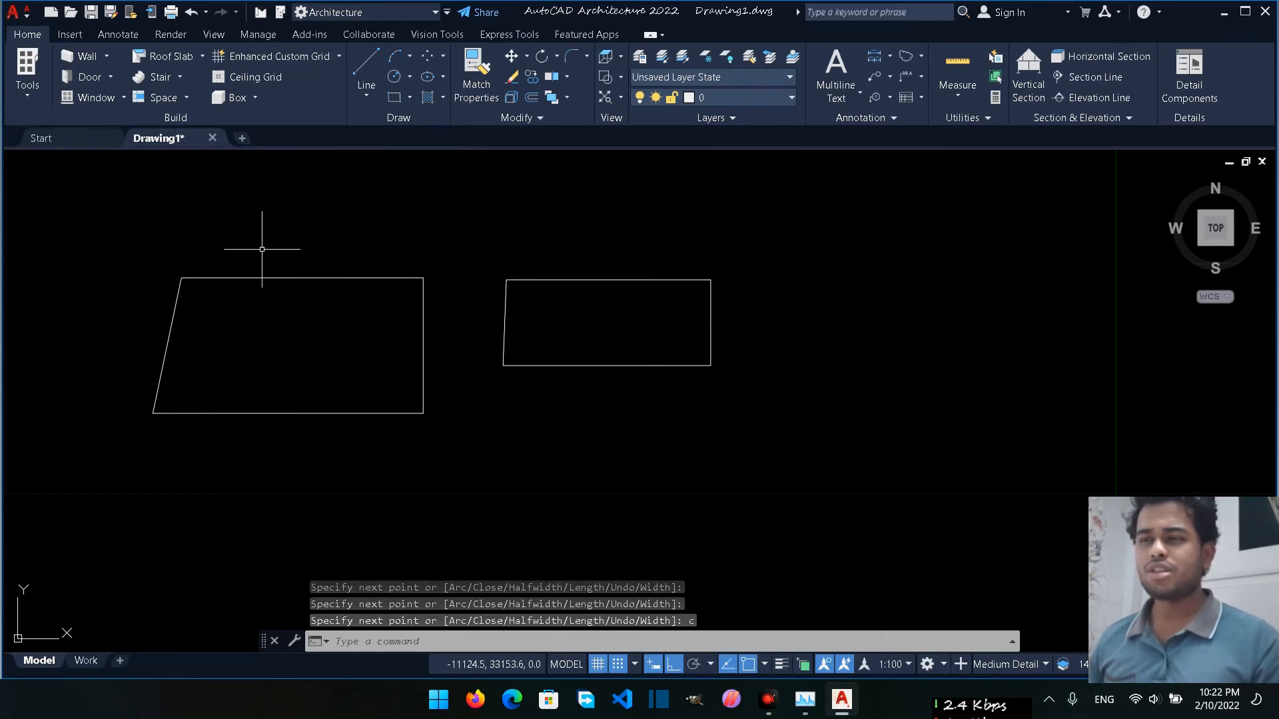
- Select the new polyline across its top edge to check how its sides are grouped, and clear the selection
mouse_move(561, 251)
mouse_down()
mouse_move(602, 288)
mouse_move(622, 266)
mouse_move(557, 251)
mouse_move(605, 300)
mouse_move(577, 257)
mouse_up()
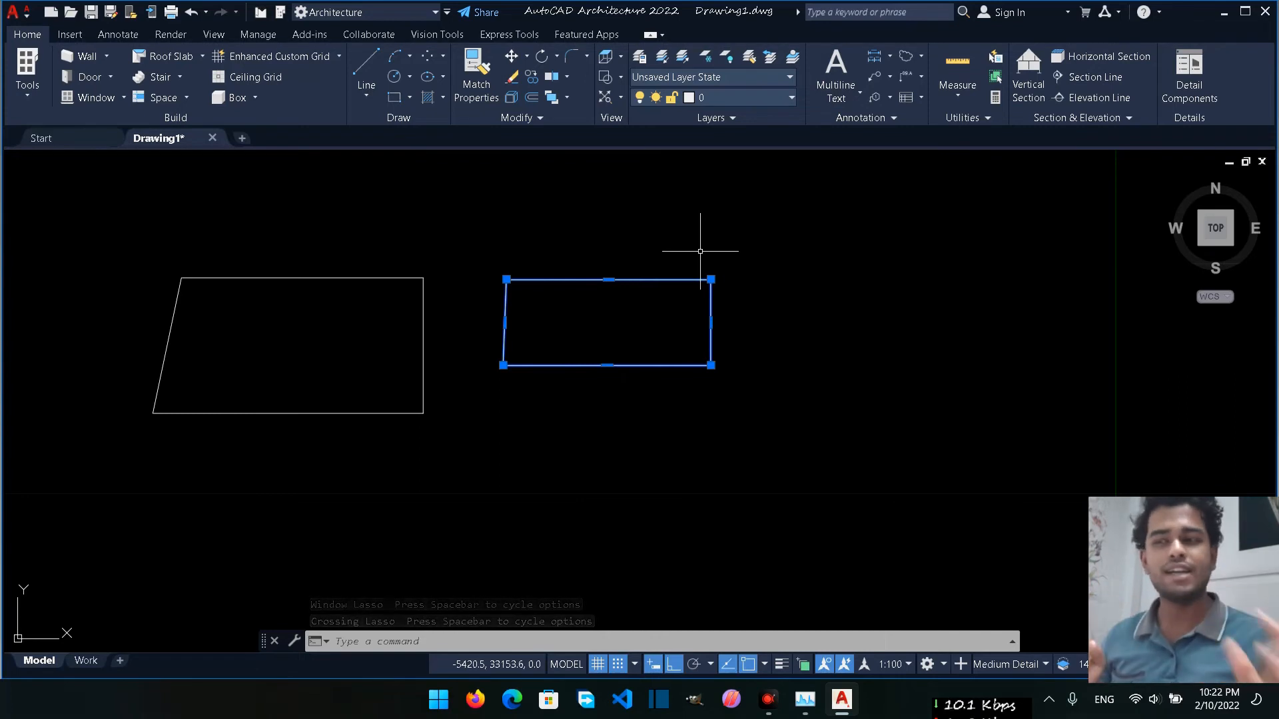
click(641, 243)
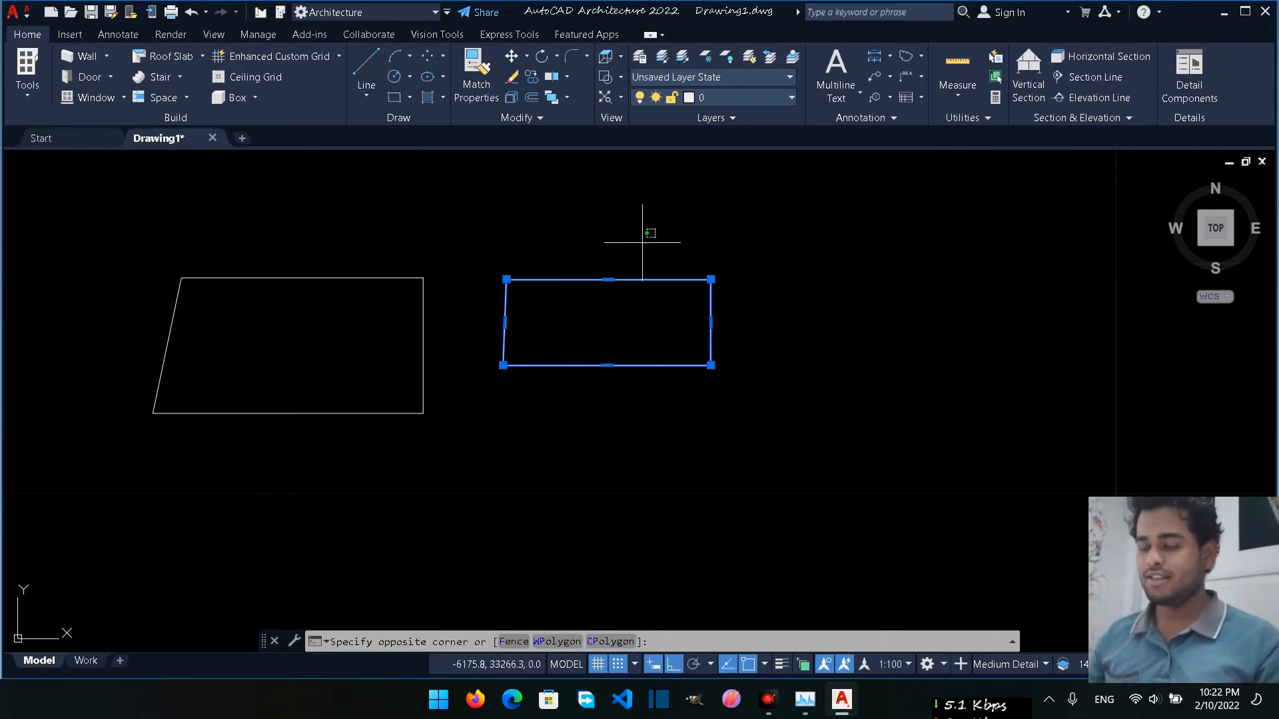
key(Escape)
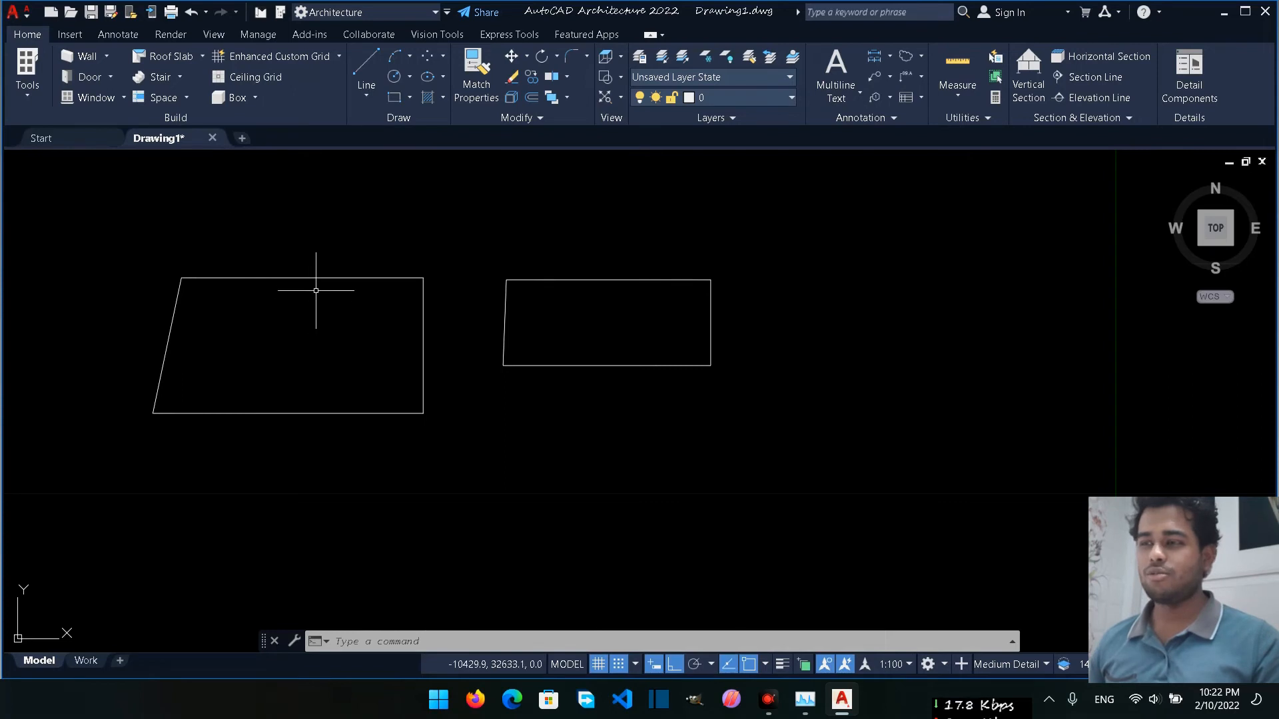
- Select the top, right and bottom lines of the slanted outline one after another to check them as separate objects, and clear the selection
mouse_move(318, 264)
mouse_down()
mouse_move(297, 269)
mouse_move(337, 276)
mouse_move(319, 262)
mouse_up()
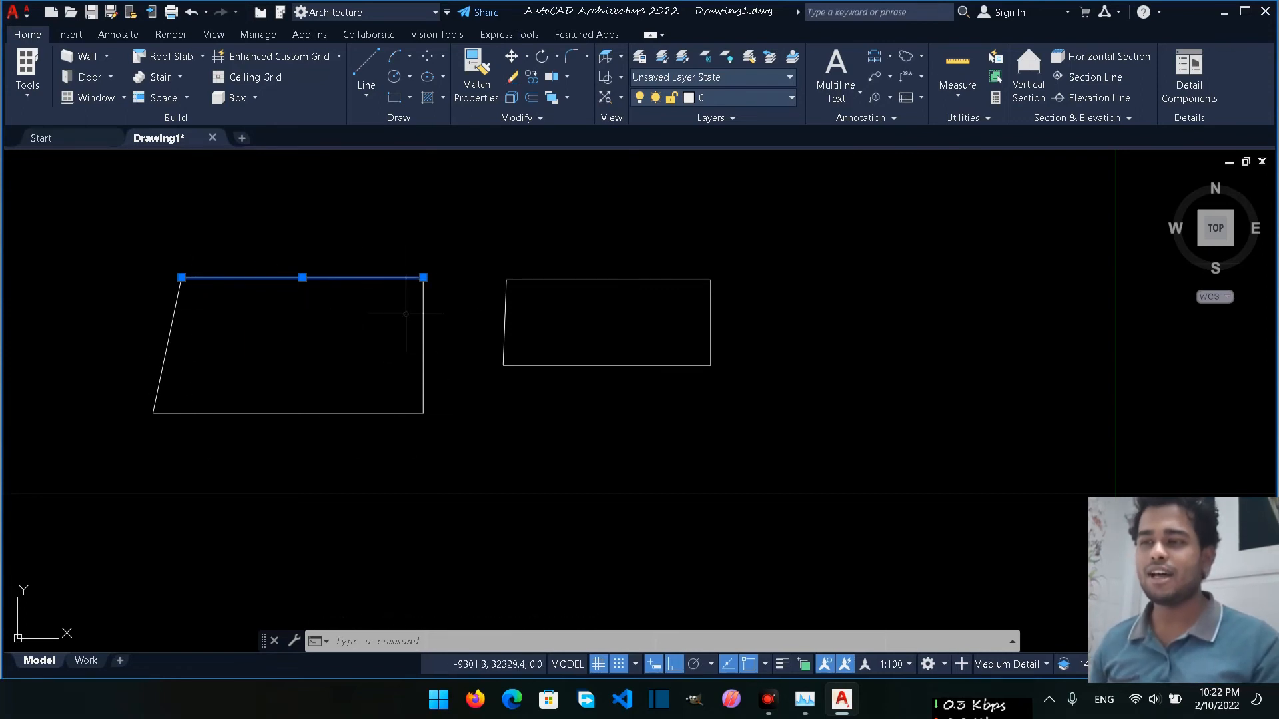
drag(450, 306, 420, 354)
click(452, 341)
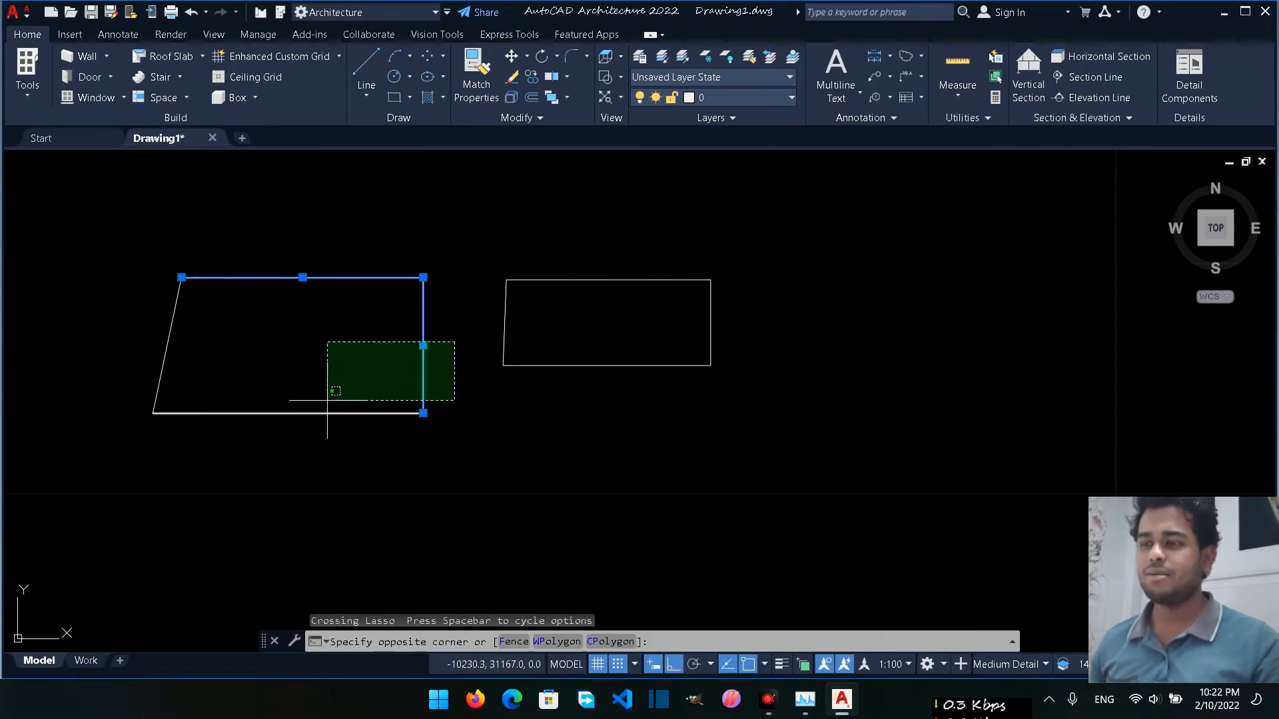
click(390, 443)
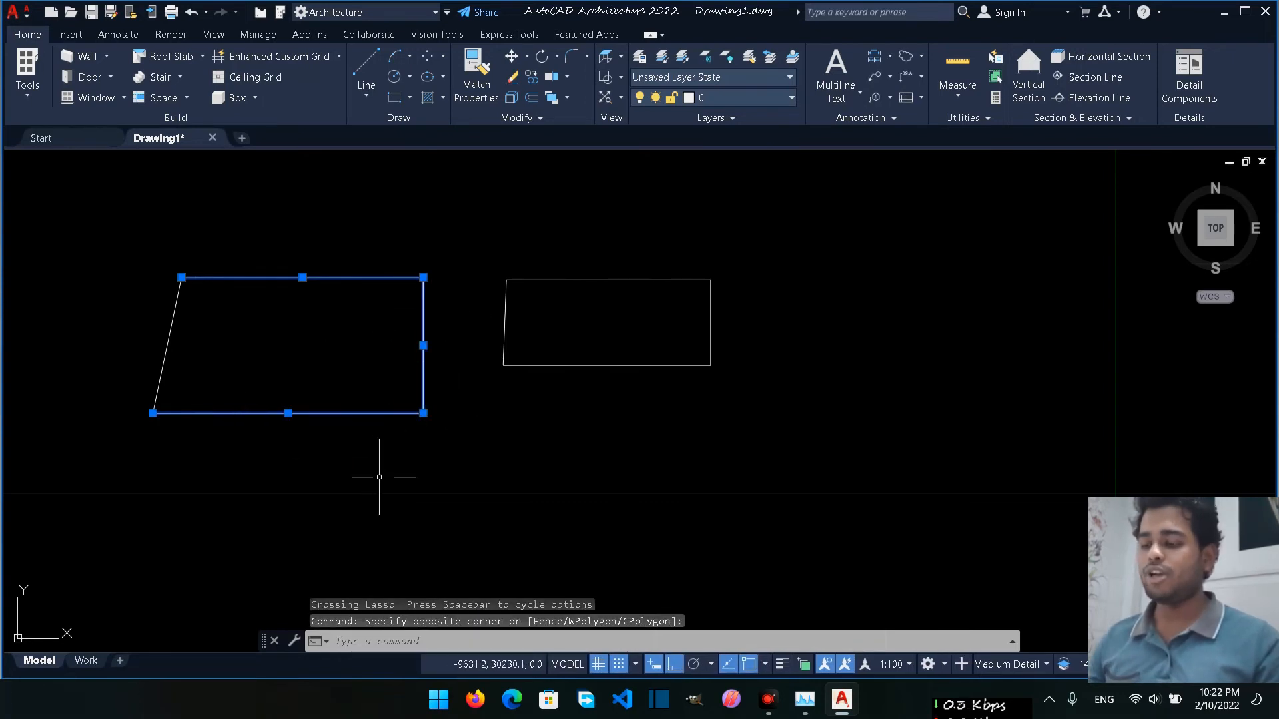
click(402, 460)
key(Escape)
key(Escape)
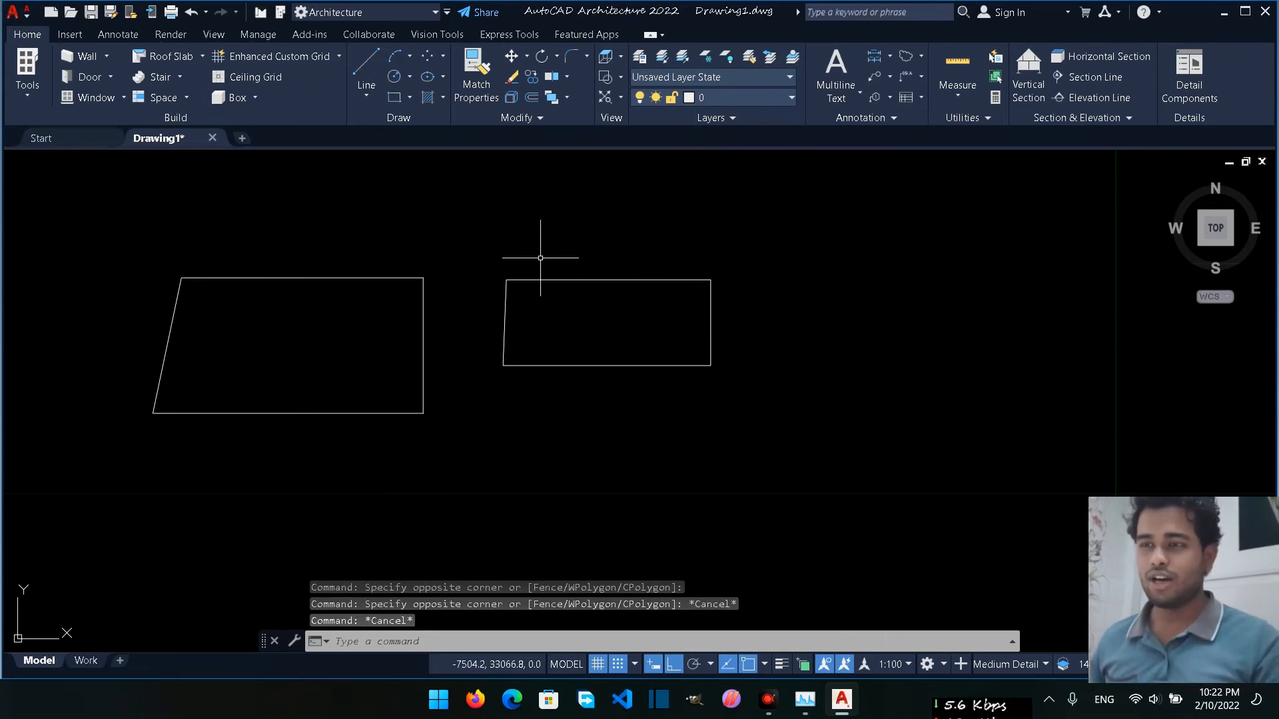
- Select the closed polyline once more to compare it with the separate lines, and deselect it
drag(545, 265, 598, 262)
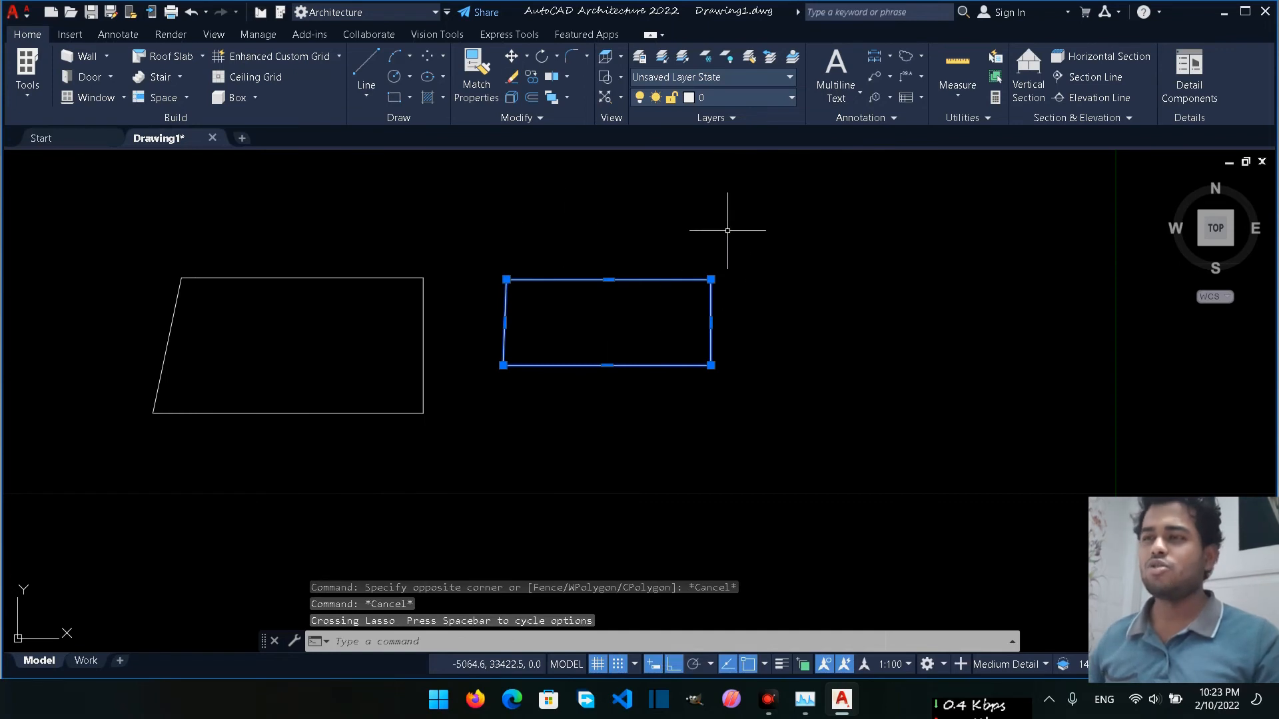
key(Escape)
click(366, 95)
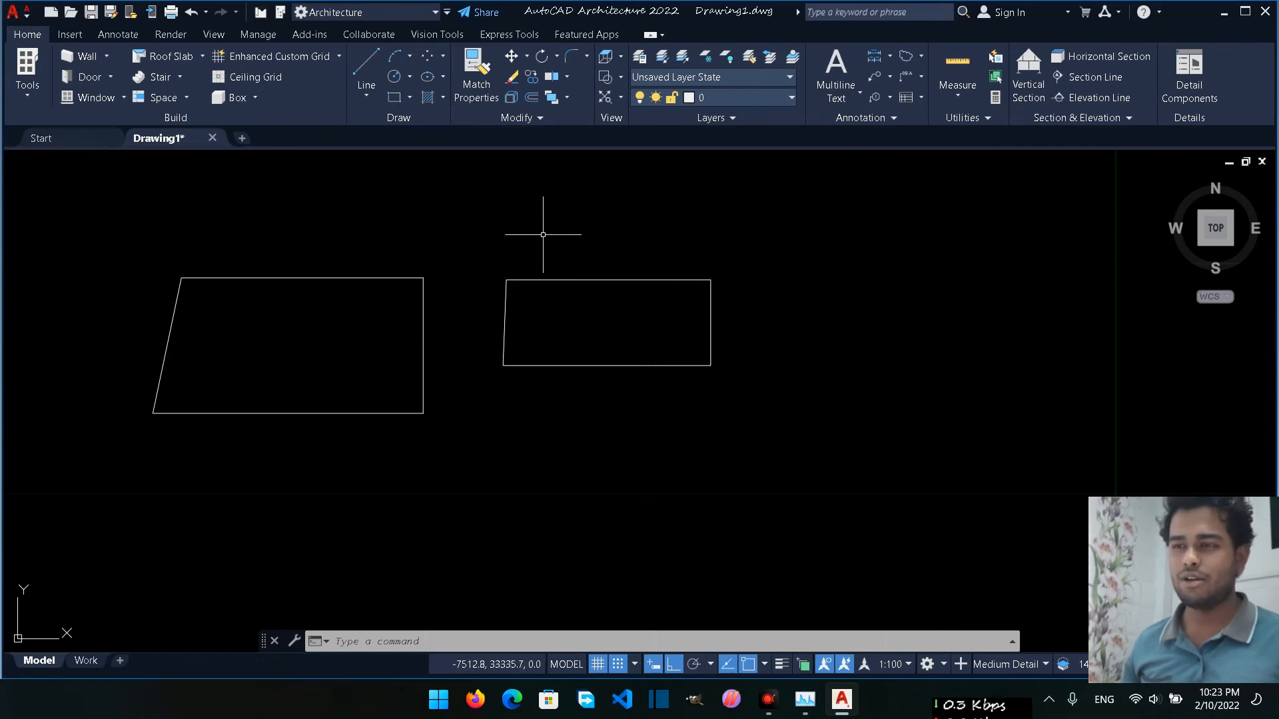
- Shift both outlines up and to the right in the view, using the Pan command for the second move
mouse_move(566, 255)
middle_down()
mouse_move(617, 272)
mouse_move(643, 249)
mouse_move(628, 251)
mouse_move(633, 222)
middle_up()
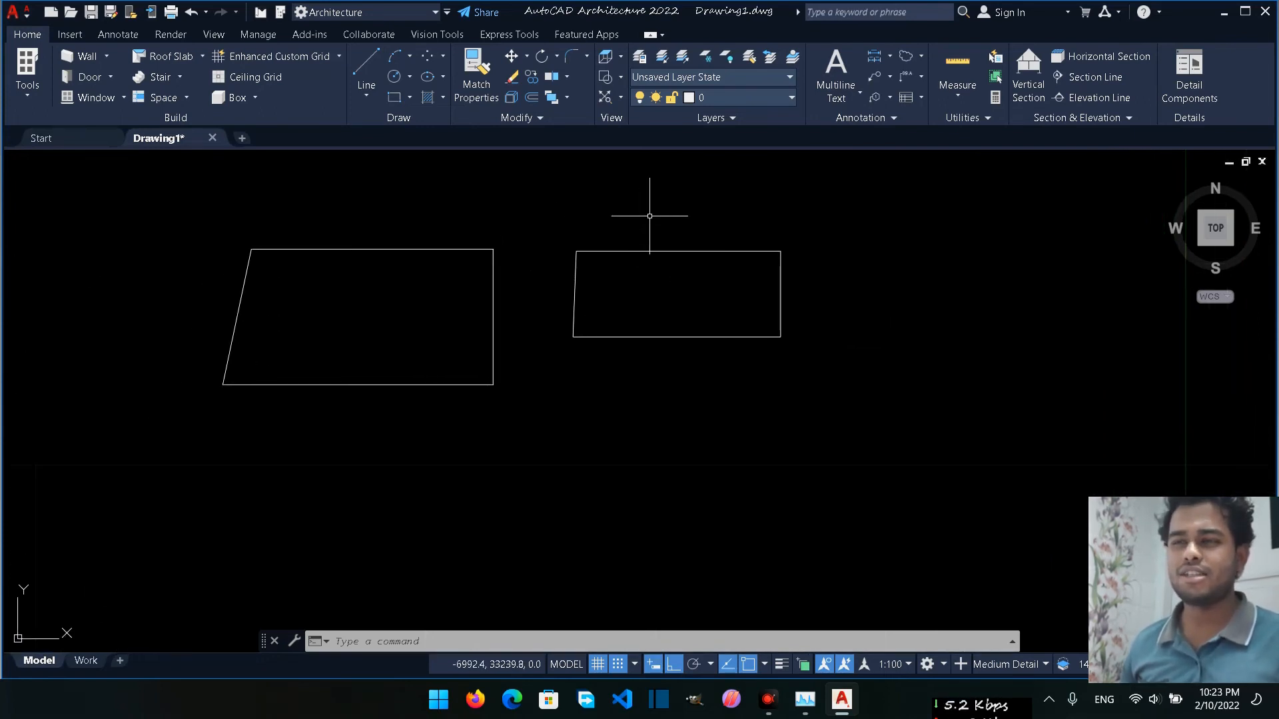
right_click(663, 211)
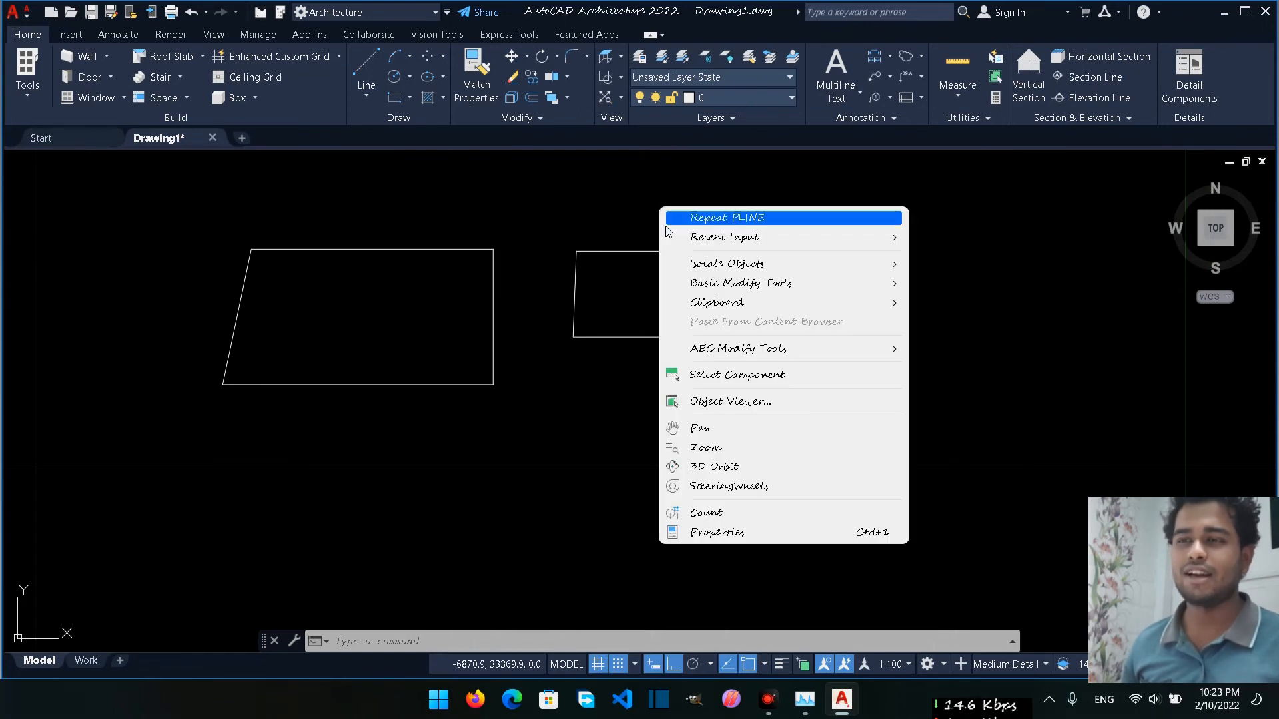
click(722, 434)
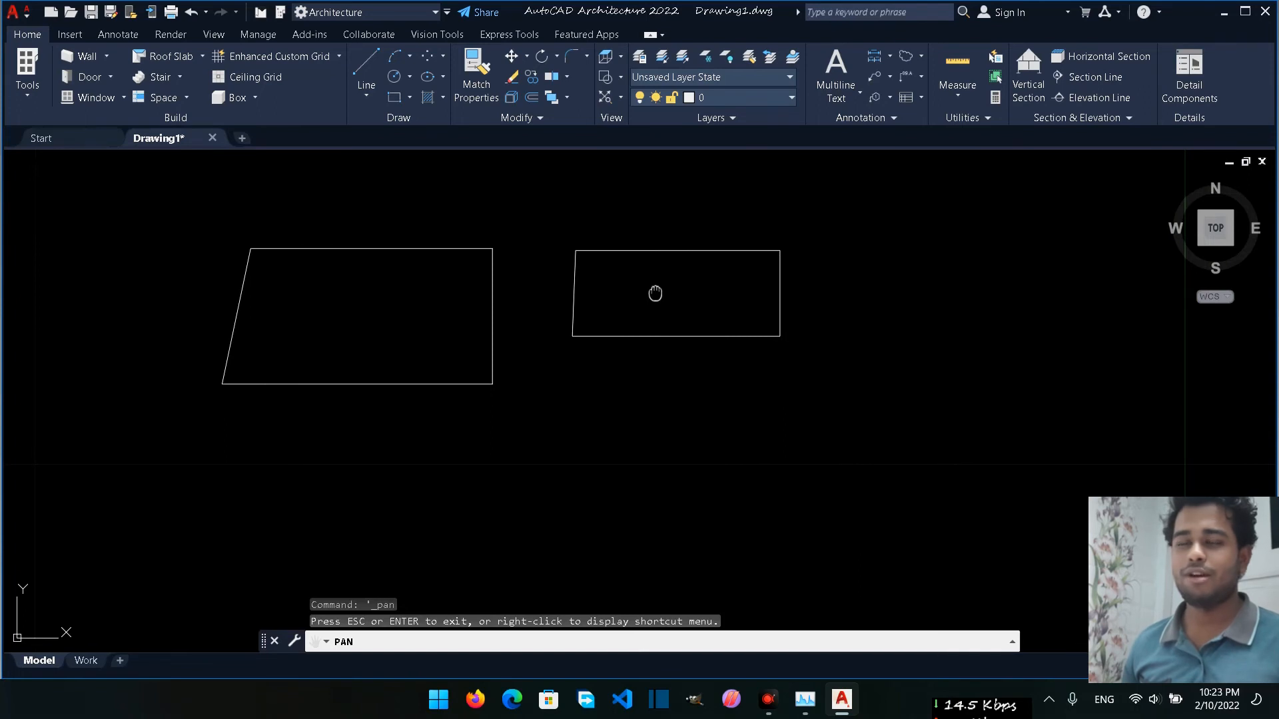
mouse_move(655, 294)
mouse_down()
mouse_move(653, 331)
mouse_move(733, 288)
mouse_move(686, 334)
mouse_move(733, 287)
mouse_move(700, 277)
mouse_up()
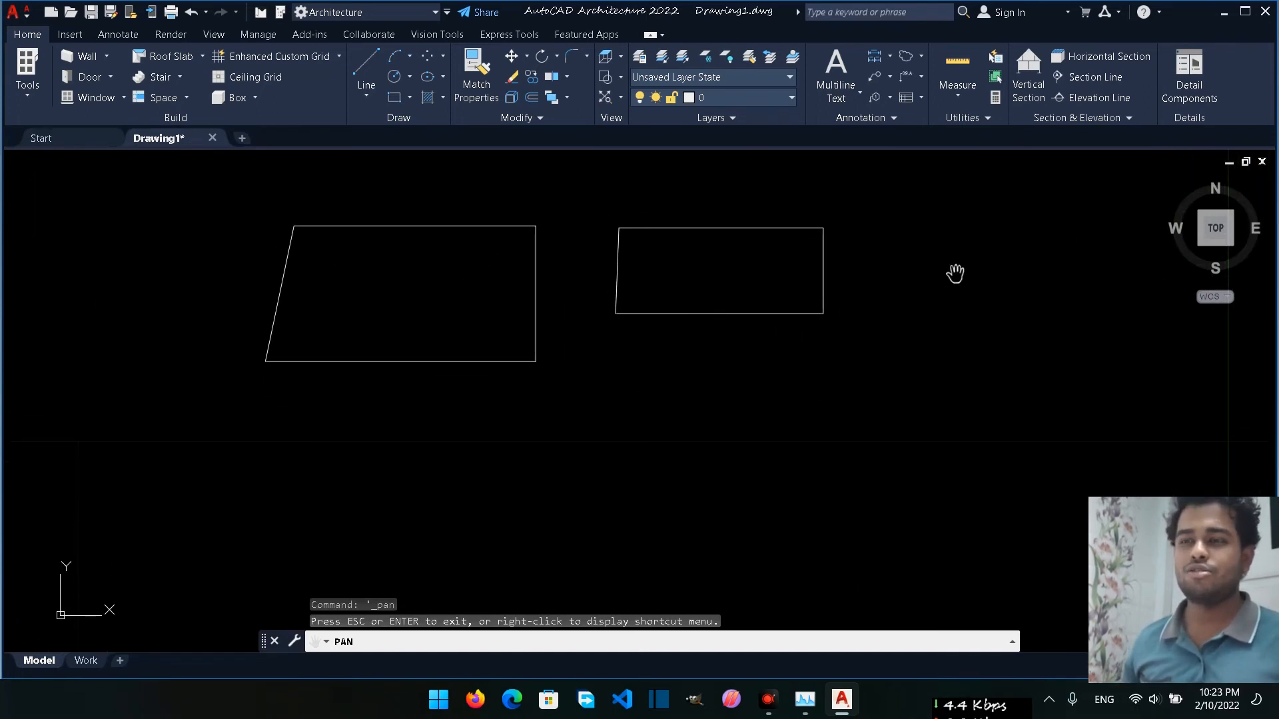
key(Escape)
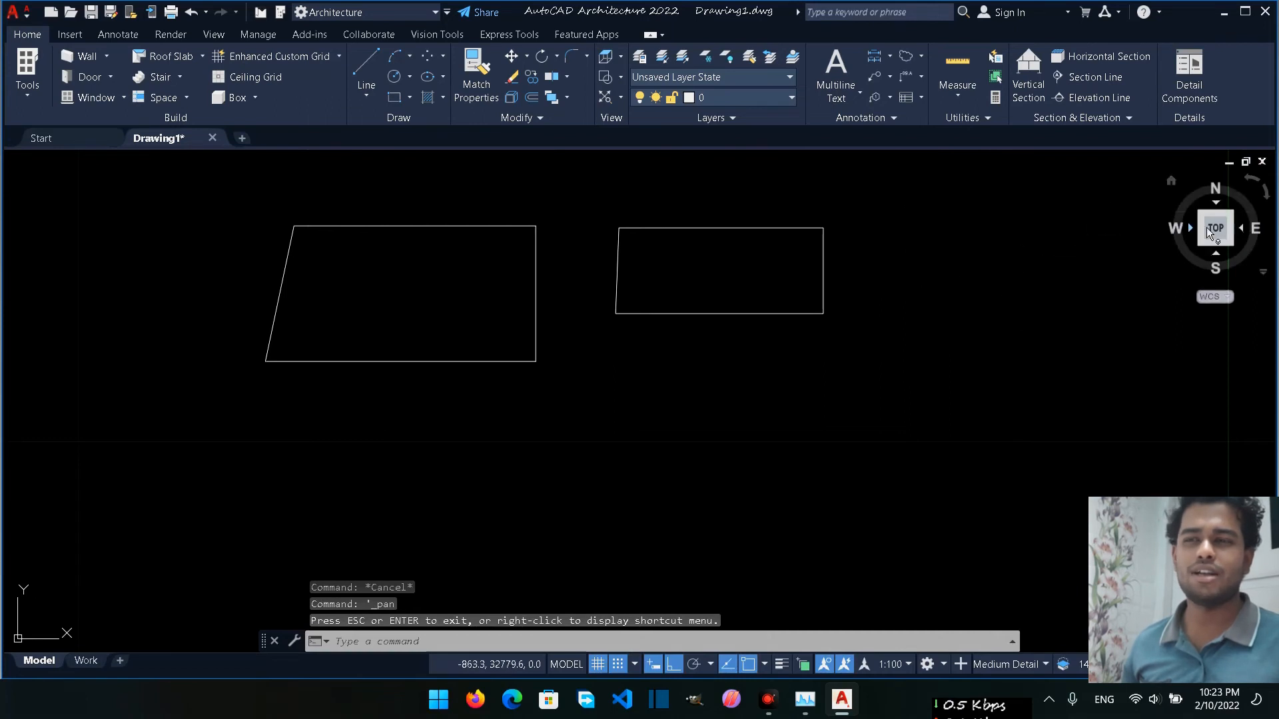
- Orbit the view with the ViewCube, restore the Top view, and display the viewing tools
mouse_move(1216, 231)
mouse_down()
mouse_move(1213, 340)
mouse_move(1199, 313)
mouse_move(1094, 280)
mouse_move(1219, 166)
mouse_move(1113, 211)
mouse_move(1188, 180)
mouse_move(1182, 152)
mouse_move(1128, 257)
mouse_move(1142, 234)
mouse_move(1246, 235)
mouse_up()
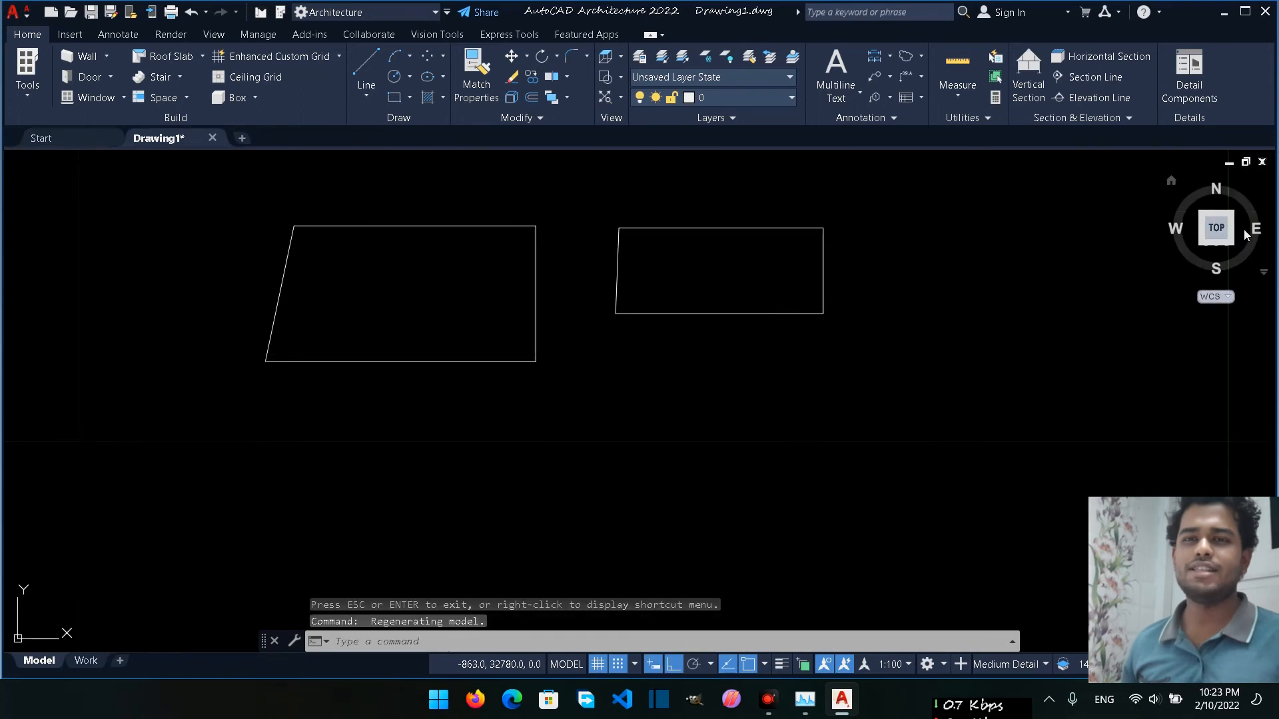
click(1227, 237)
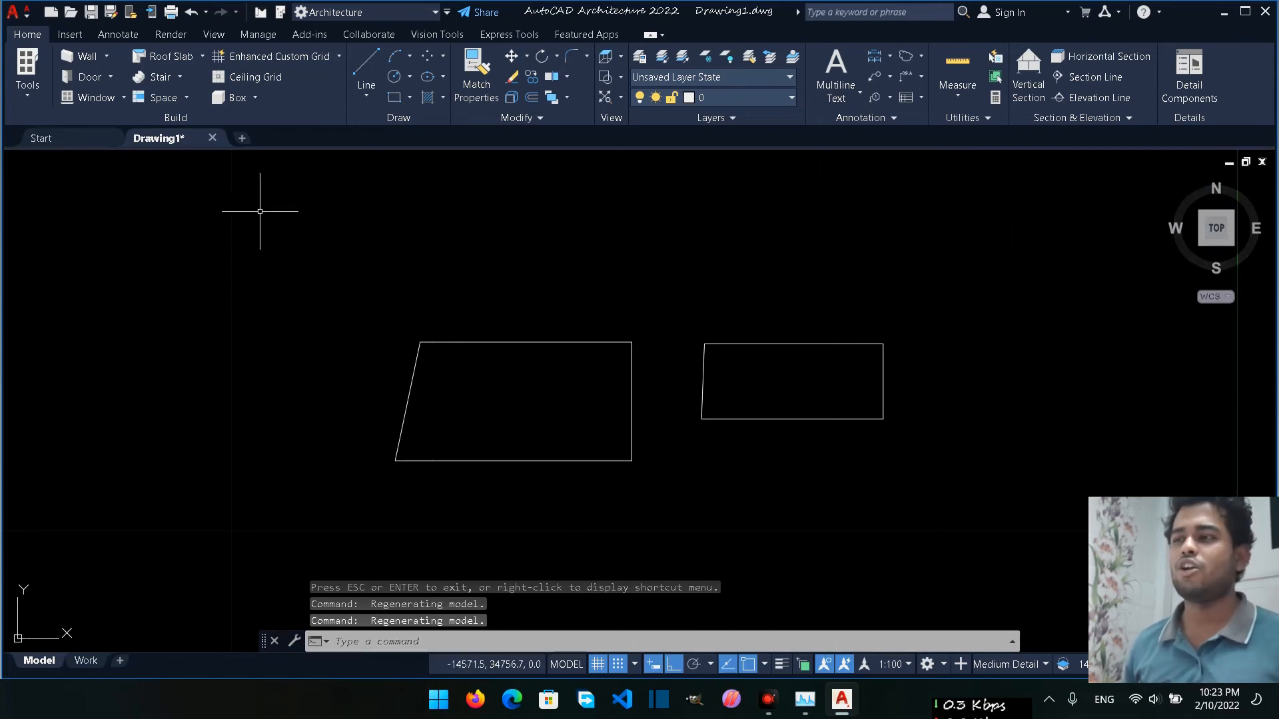
click(214, 34)
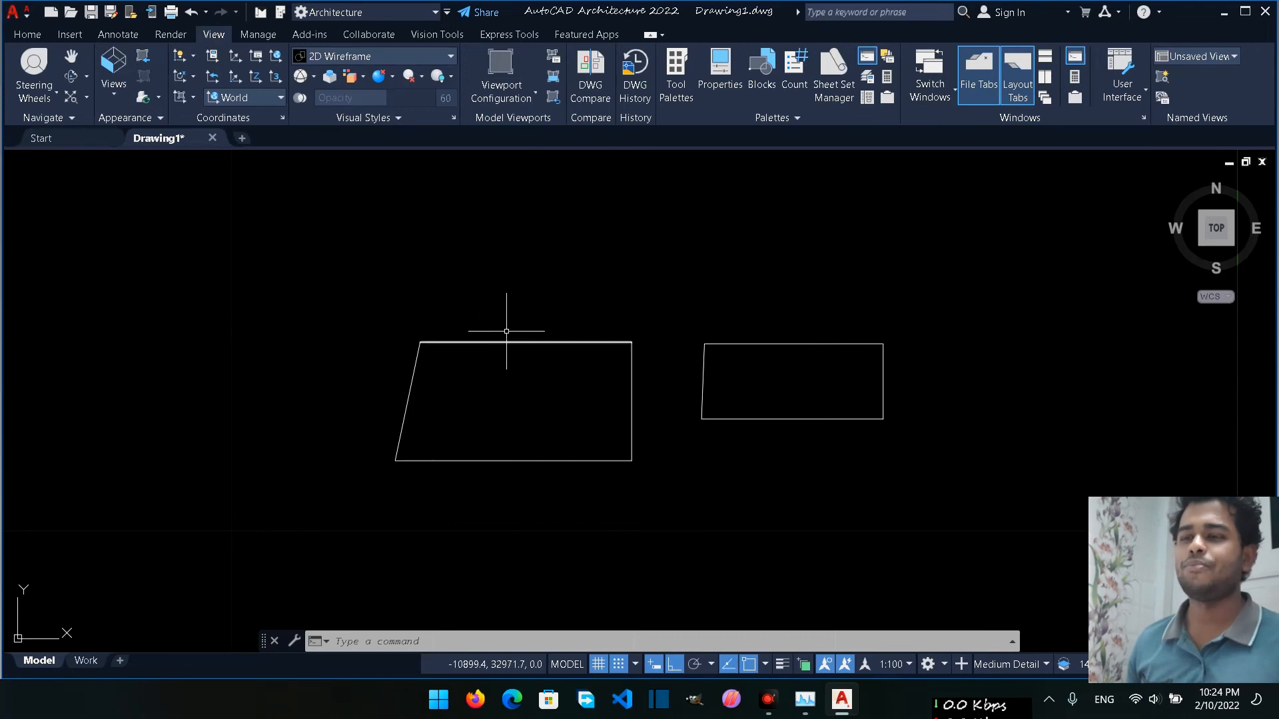
- Add an aligned dimension (DAL) along the slanted outline's diagonal, from its upper-left corner to its lower-right corner
scroll(441, 341, up, 2)
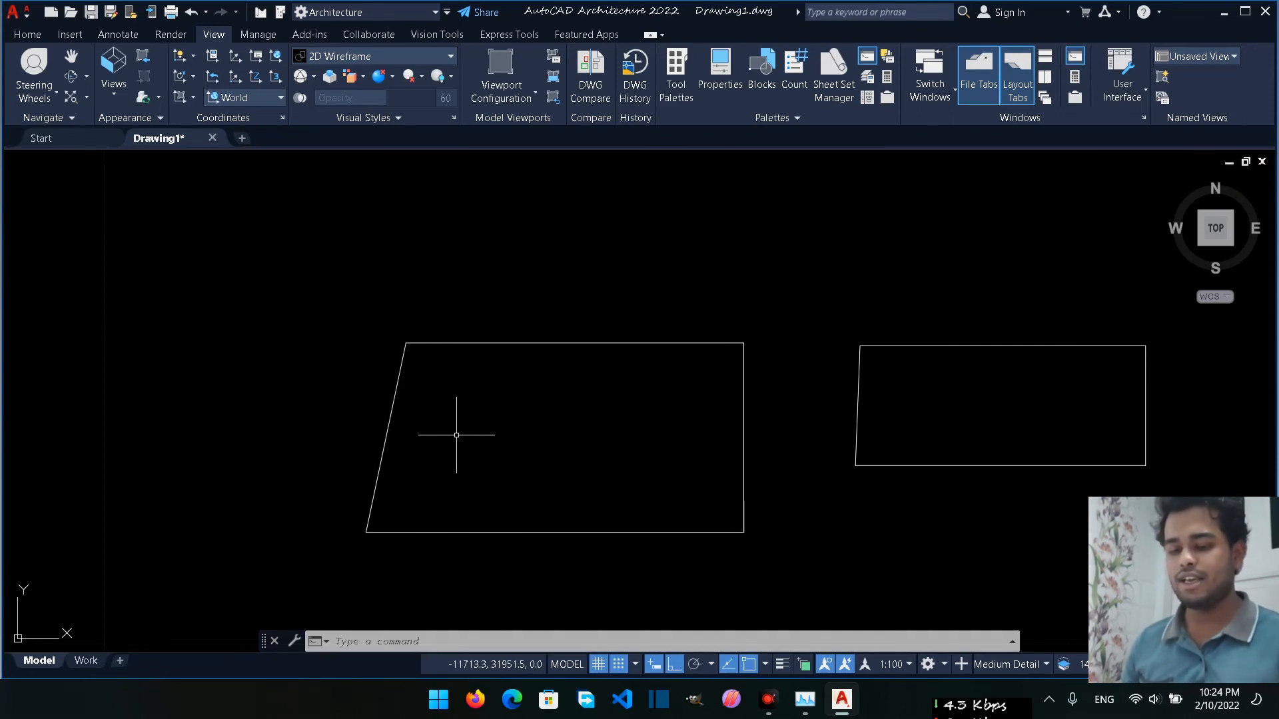
text(dal)
key(Return)
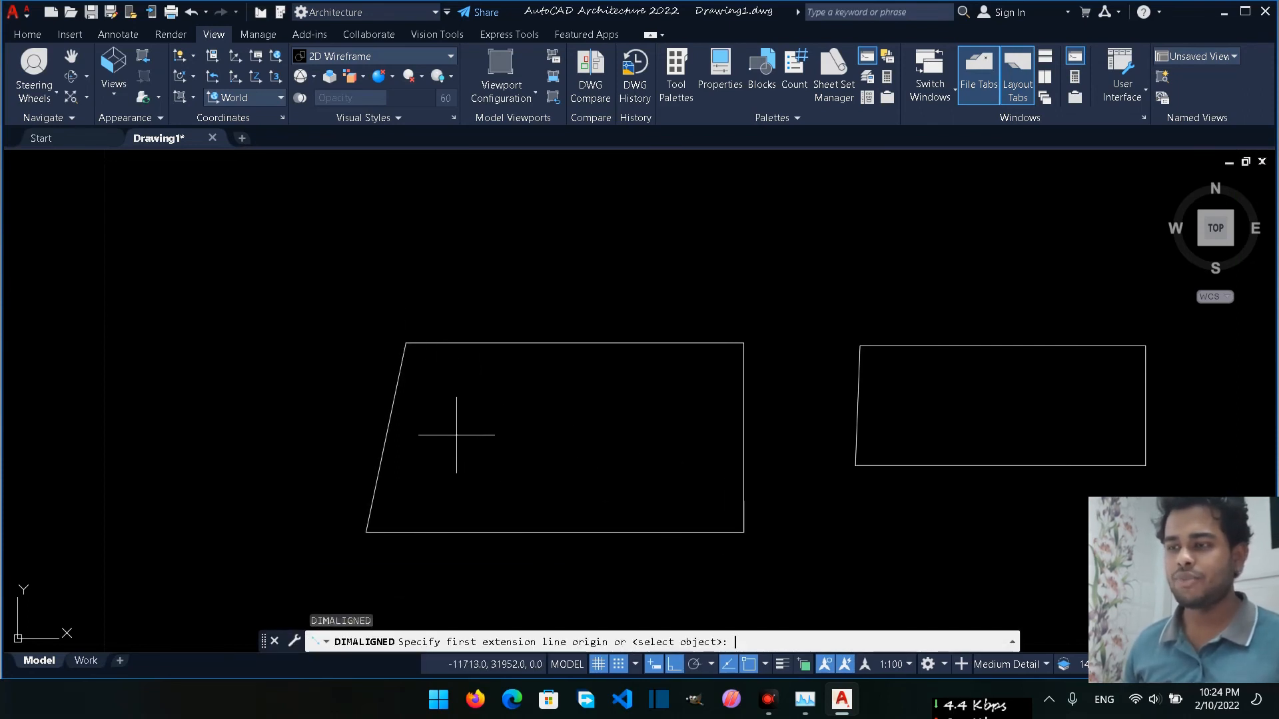
click(406, 343)
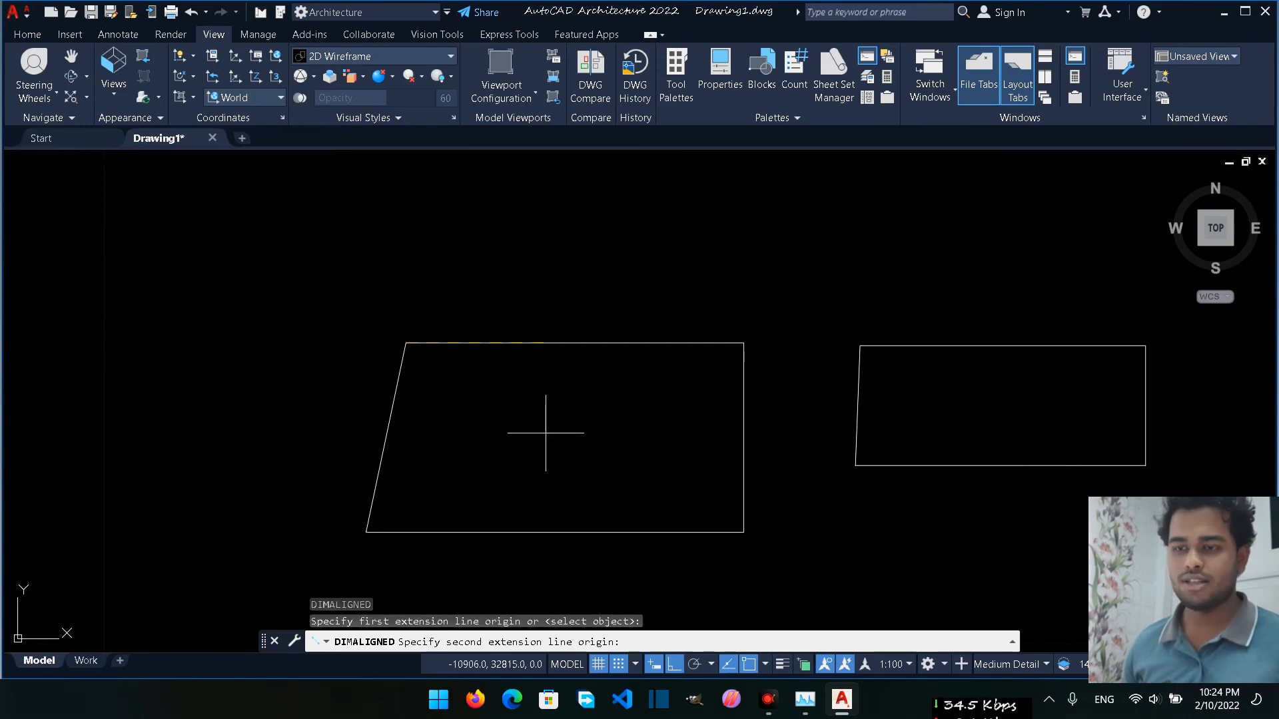
click(744, 532)
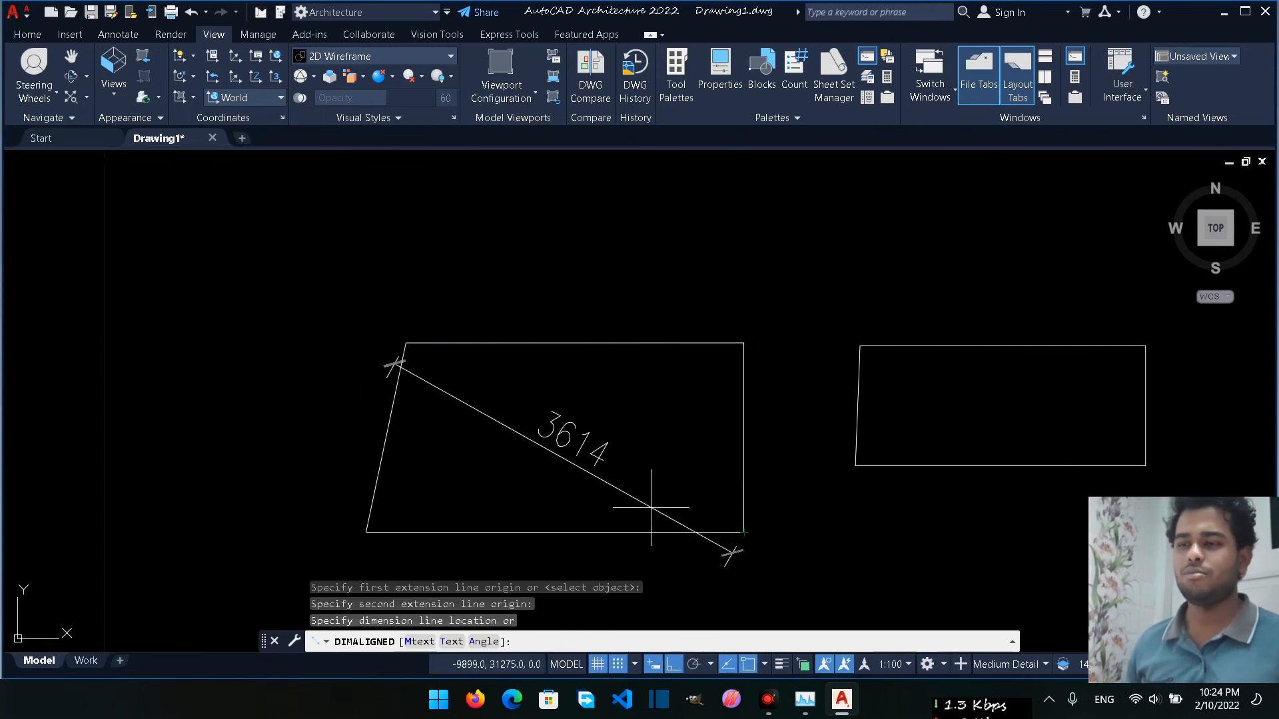
click(641, 481)
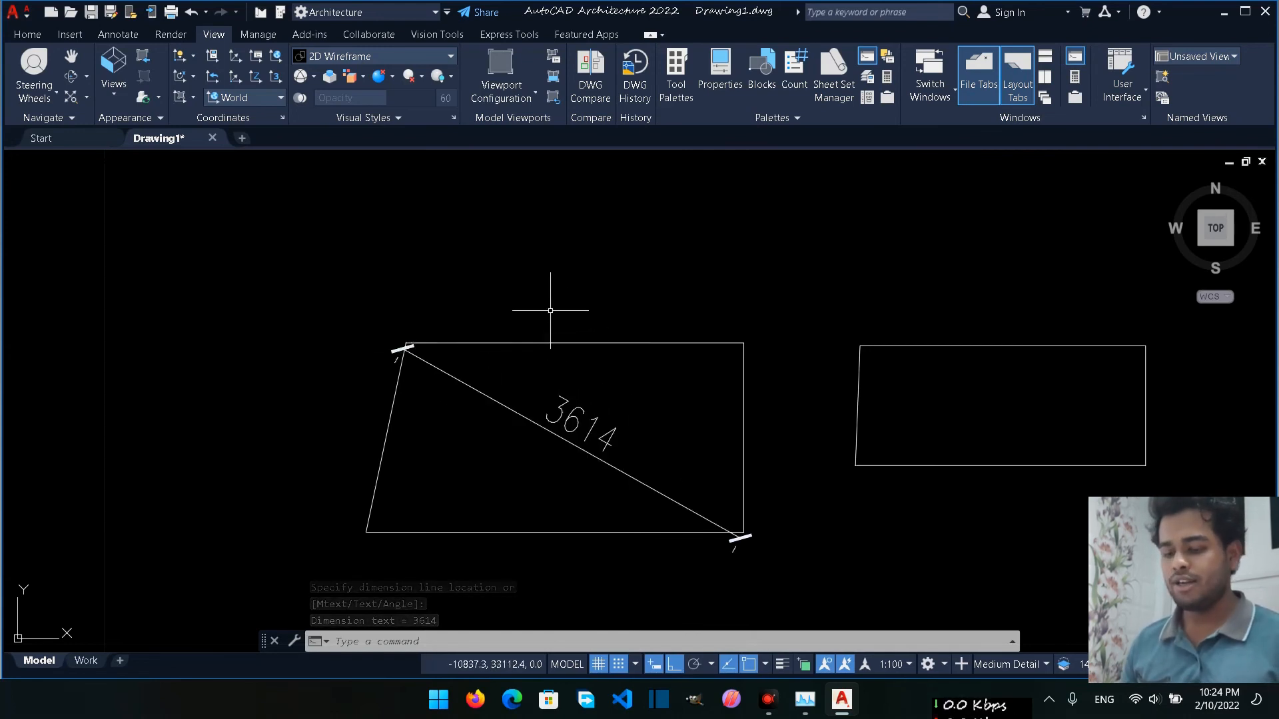
- Add a horizontal linear dimension (DLI) for the slanted outline's top side, with the dimension line above it
text(dl)
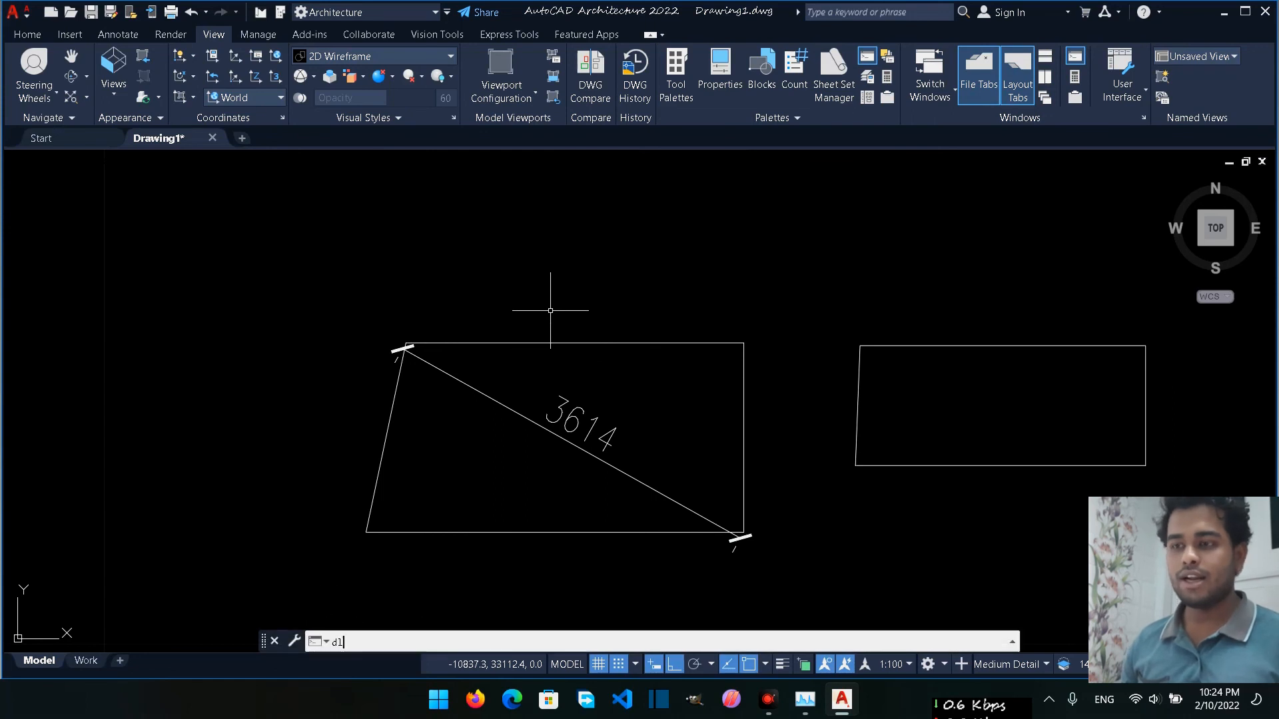
text(i)
key(Return)
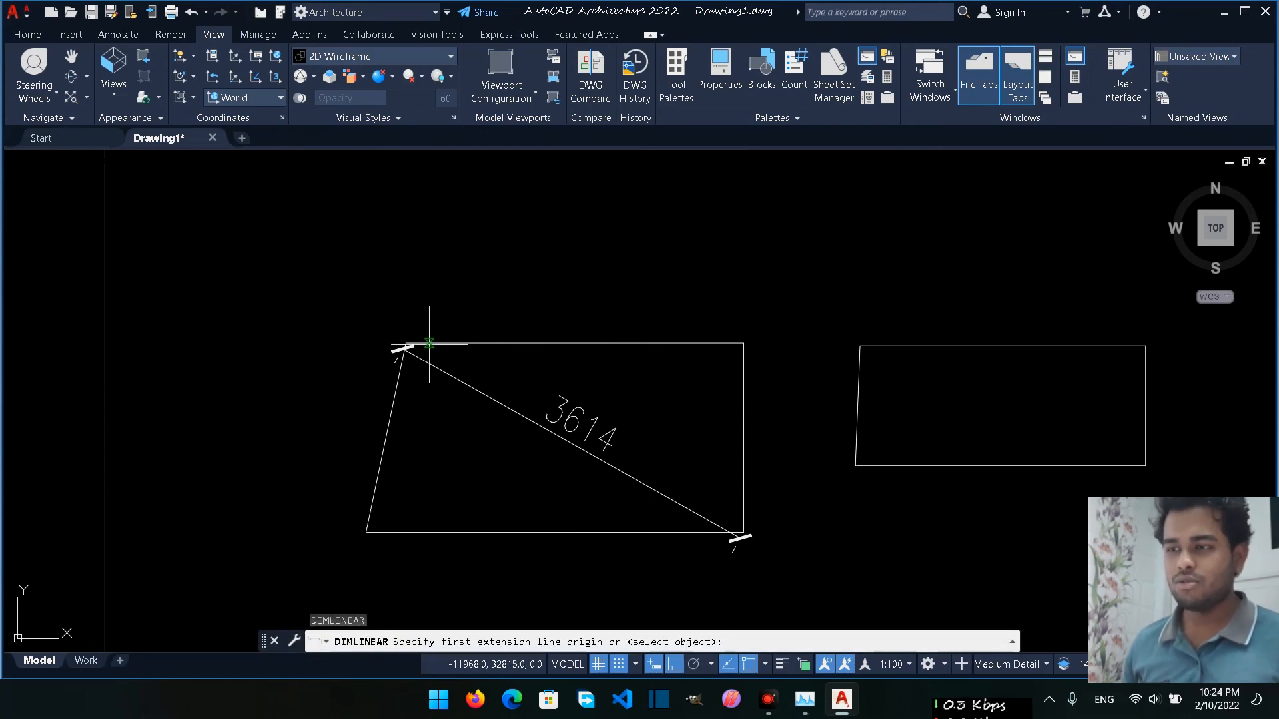
click(405, 347)
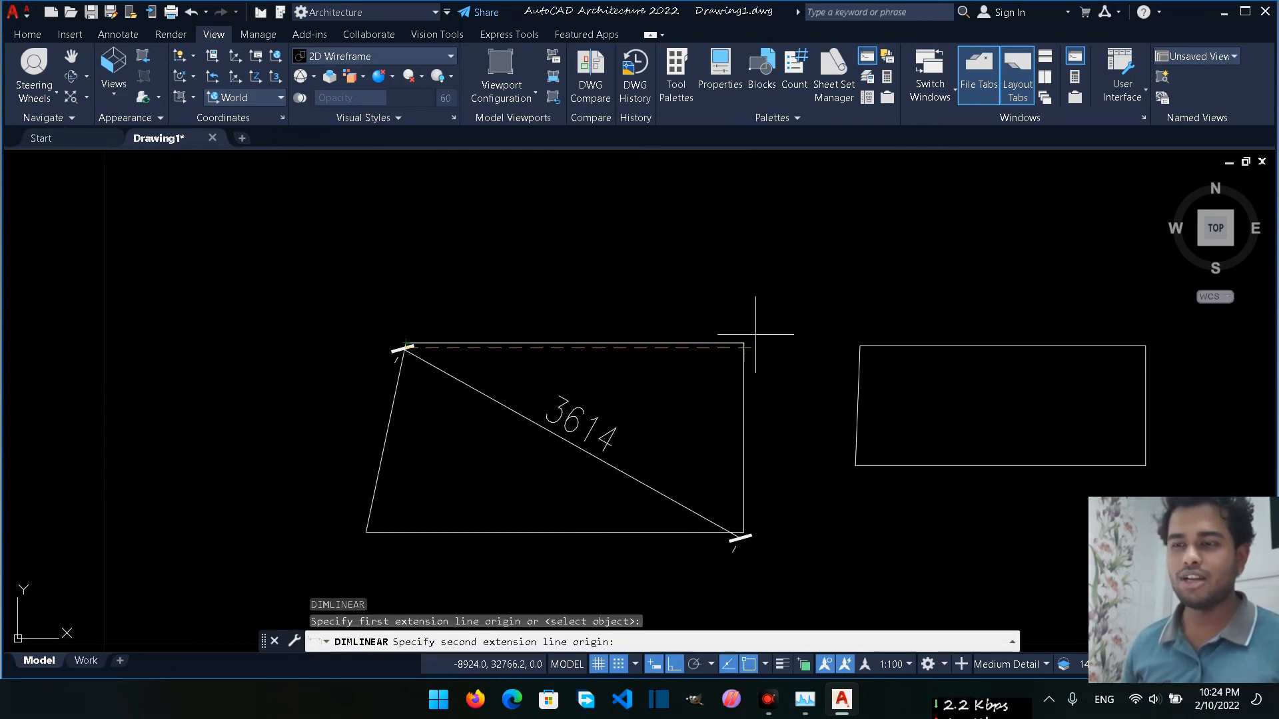
click(744, 344)
click(580, 293)
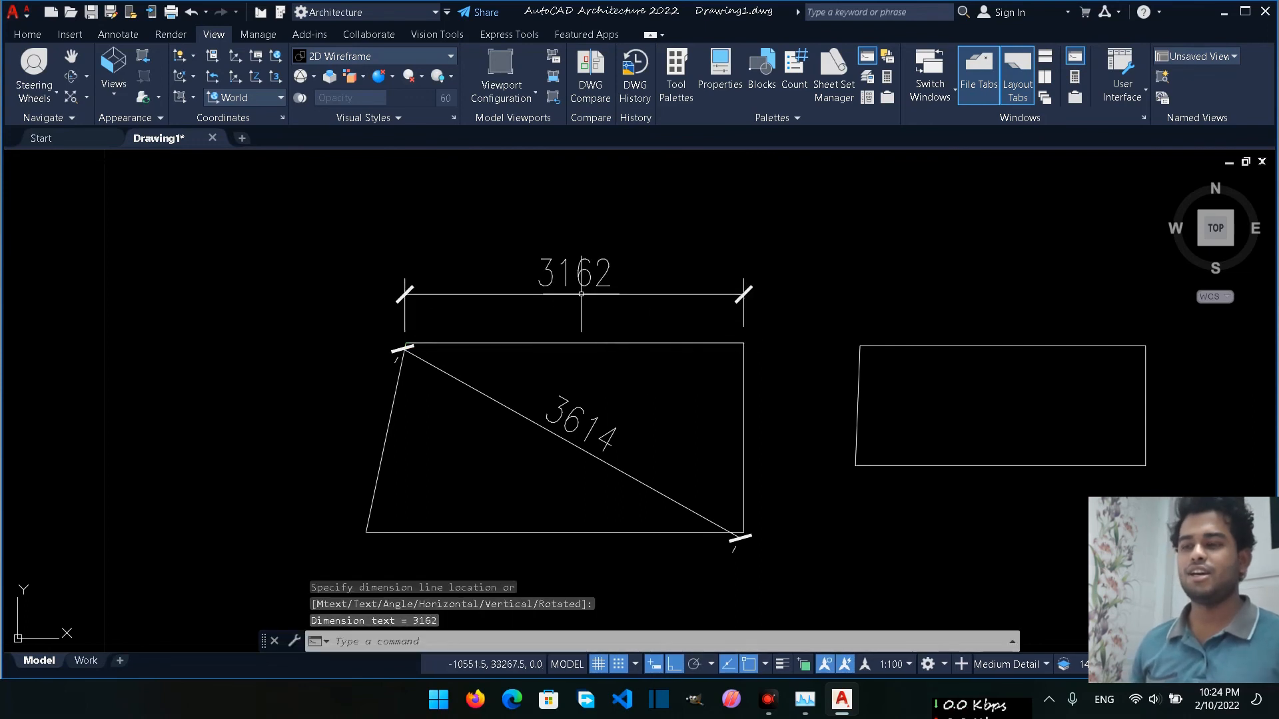